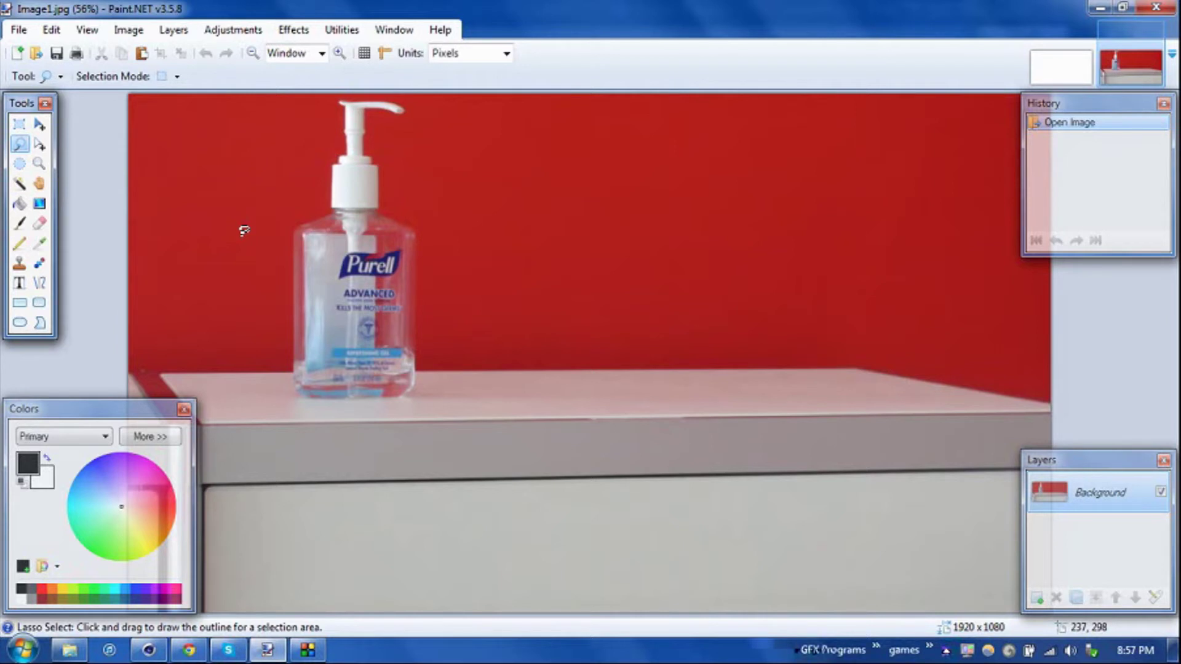
Drag Image2.jpg and Image3.jpg from Explorer onto Image1.jpg and add them as new layers.
{"action": "left_click", "coordinate": [69, 650]}
{"action": "left_click_drag", "start_coordinate": [474, 304], "coordinate": [362, 188]}
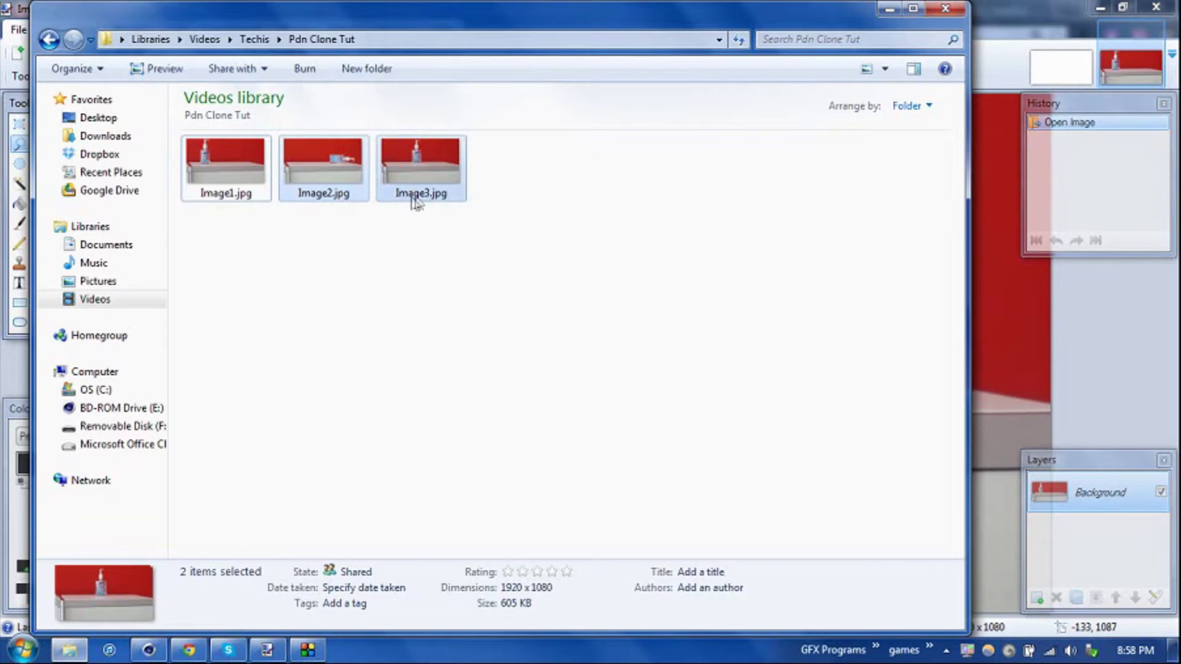
{"action": "mouse_move", "coordinate": [417, 167]}
{"action": "left_mouse_down"}
{"action": "mouse_move", "coordinate": [686, 261]}
{"action": "mouse_move", "coordinate": [1054, 324]}
{"action": "mouse_move", "coordinate": [933, 204]}
{"action": "left_mouse_up"}
{"action": "left_click", "coordinate": [543, 357]}
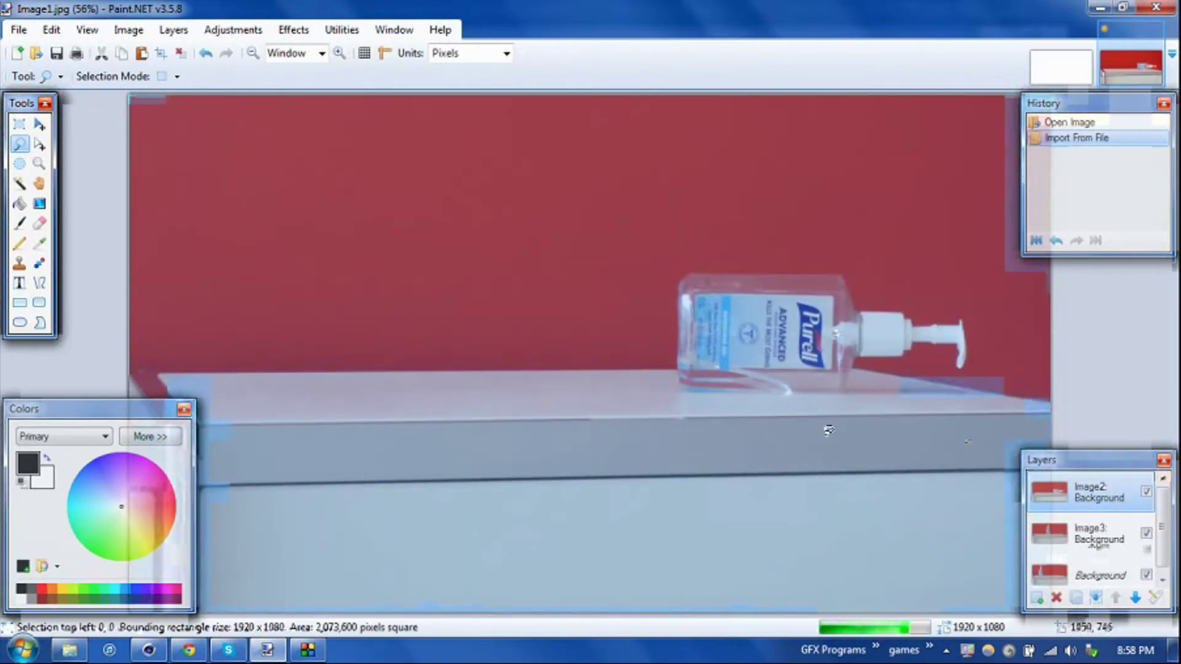
Hide the Image2 and Image3 layers and clear the whole-image selection.
{"action": "left_click", "coordinate": [1096, 537]}
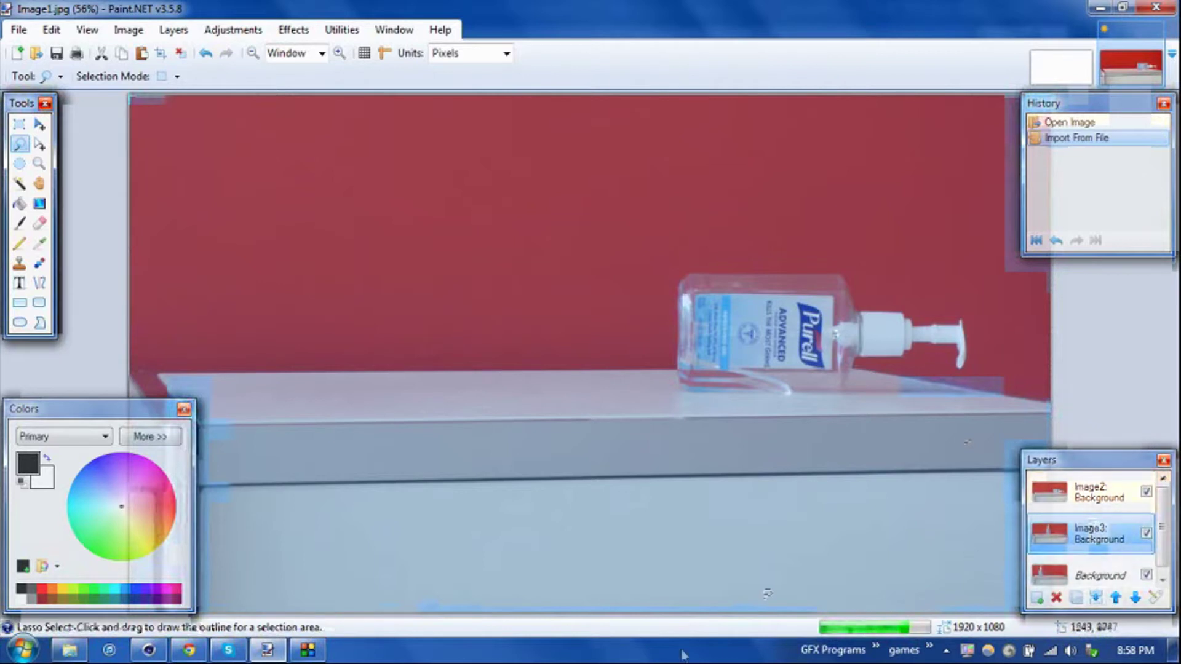
{"action": "left_click", "coordinate": [1049, 574]}
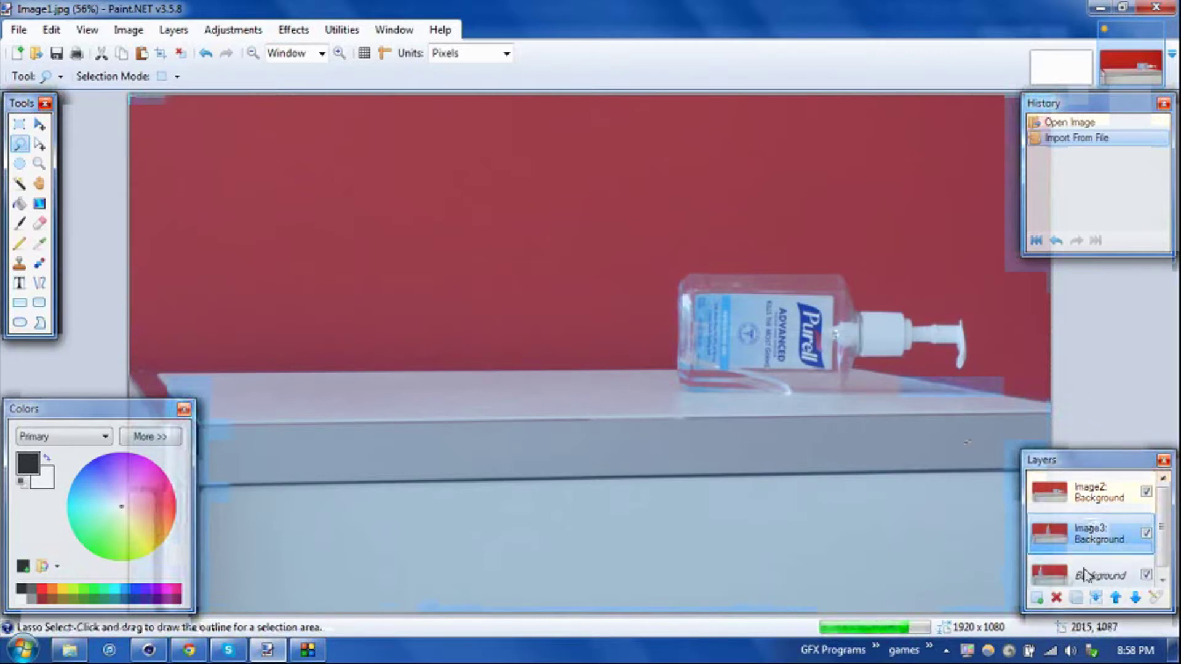
{"action": "left_click", "coordinate": [1117, 491]}
{"action": "left_click", "coordinate": [1146, 492]}
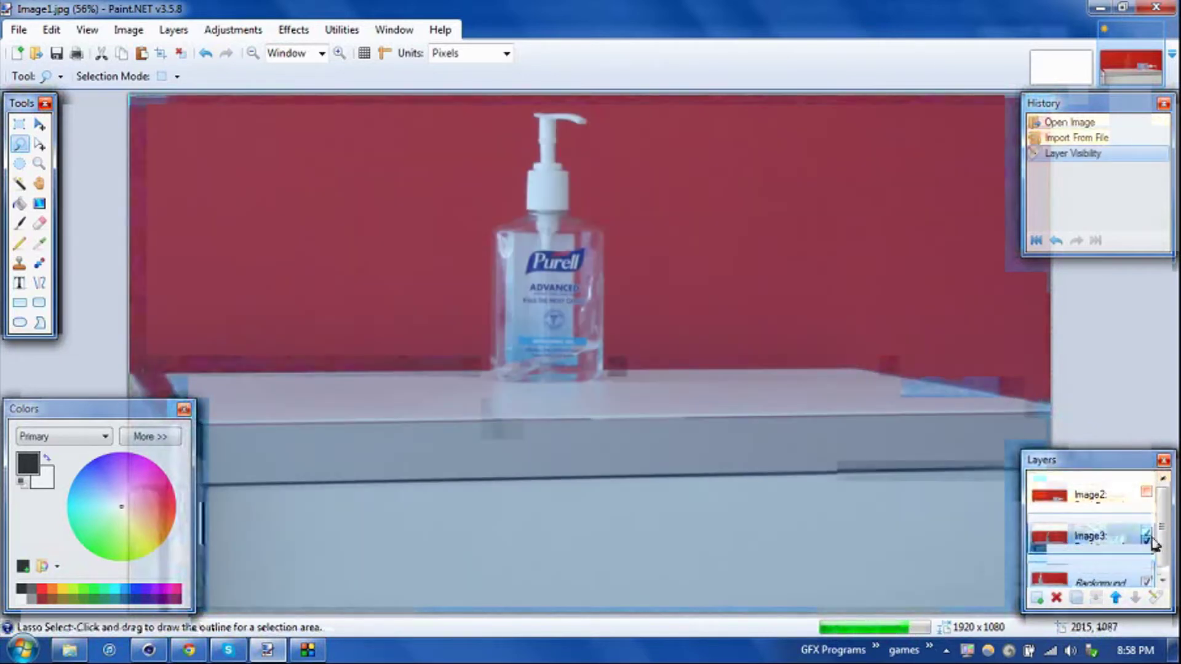
{"action": "left_click", "coordinate": [1145, 538]}
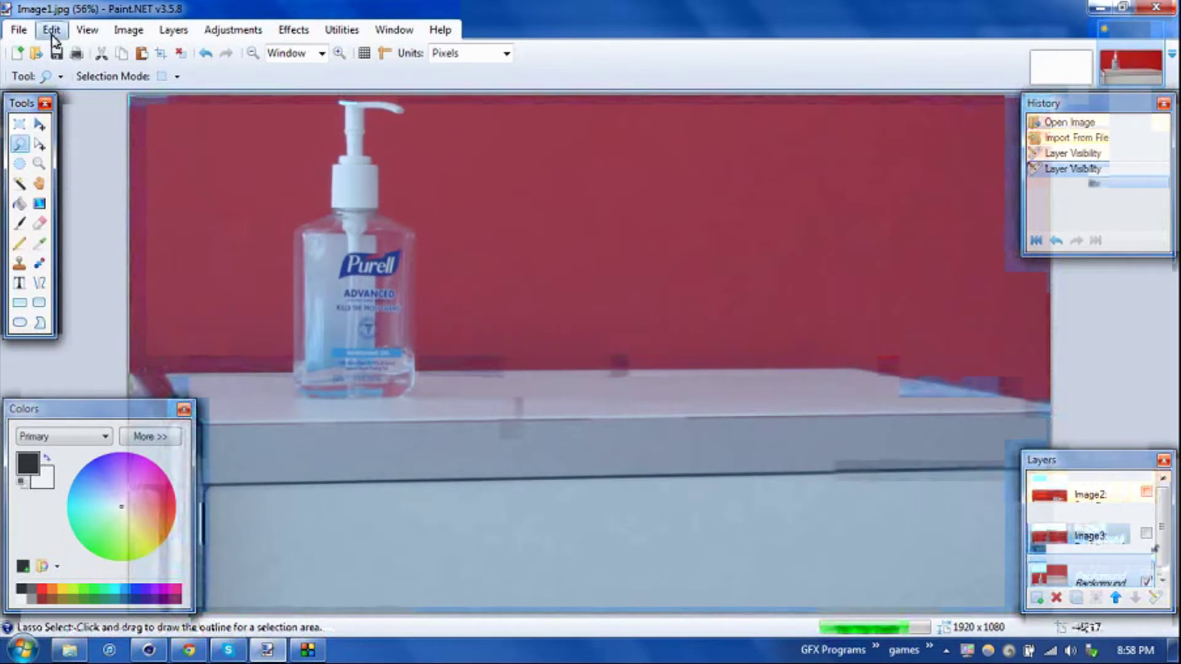
{"action": "key", "text": "ctrl+d"}
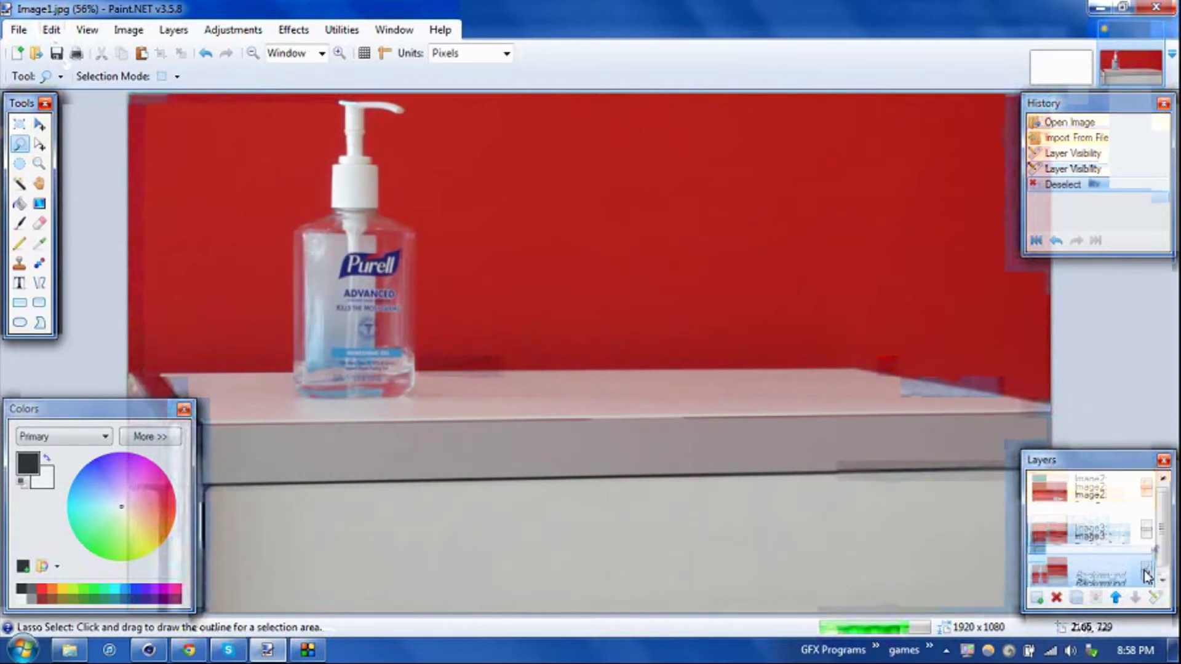
Preview the Image3 and Image2 layers alone, then make all three layers visible again.
{"action": "left_click", "coordinate": [1143, 534]}
{"action": "left_click", "coordinate": [1145, 526]}
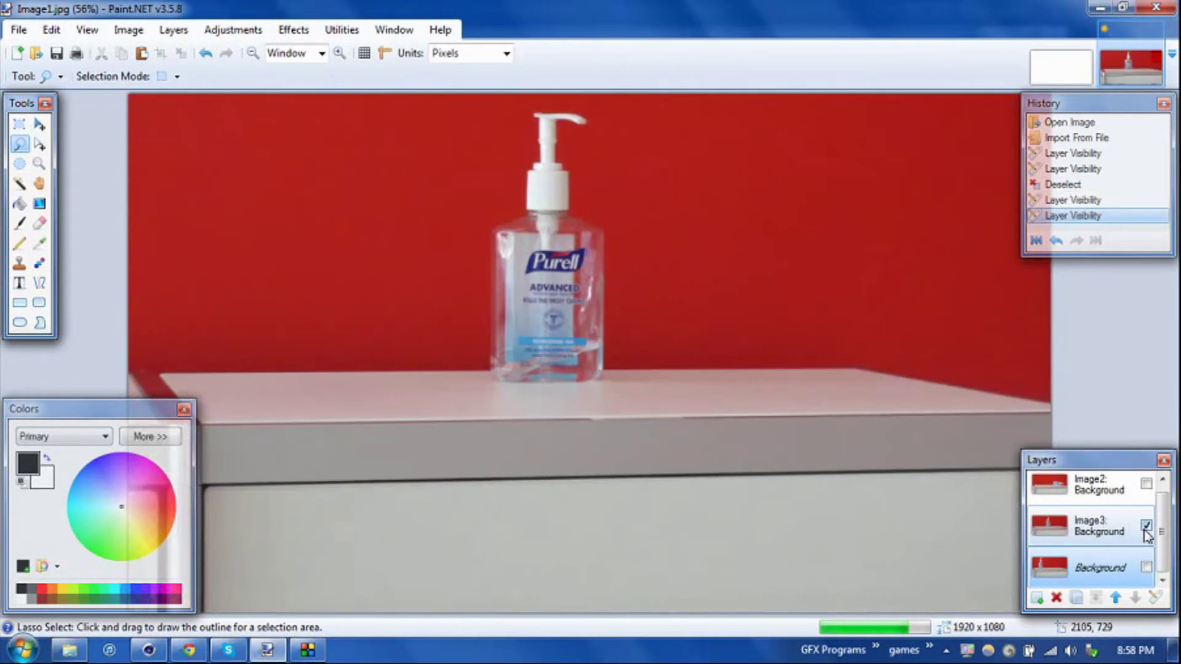
{"action": "left_click", "coordinate": [1147, 528]}
{"action": "left_click", "coordinate": [1146, 489]}
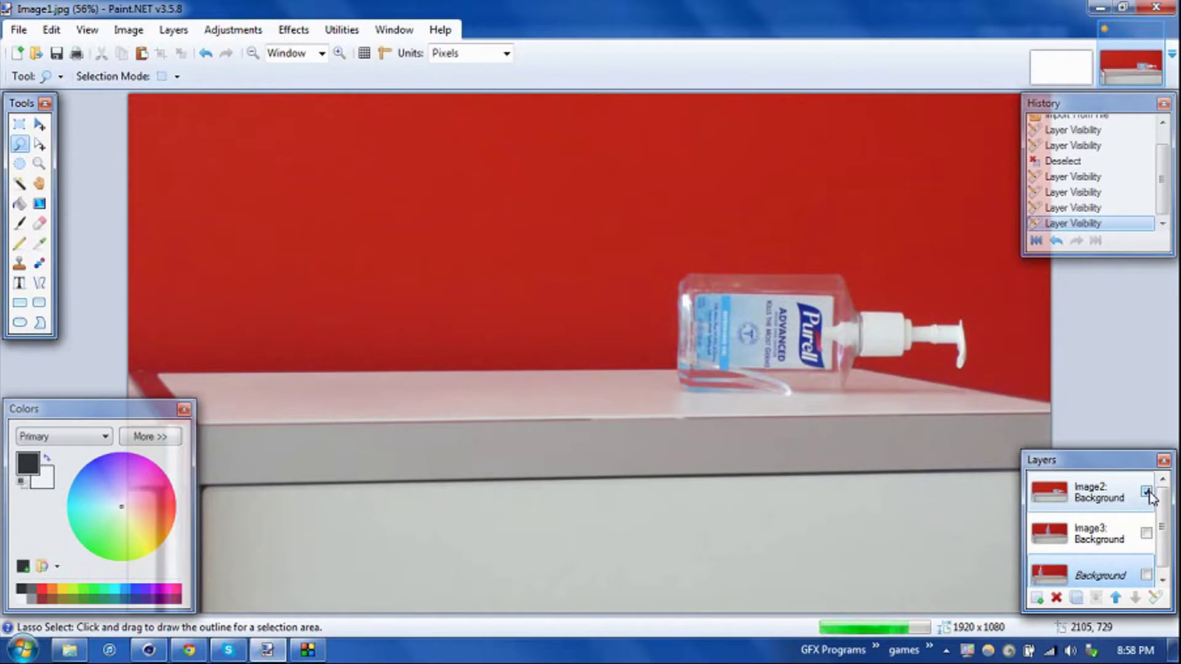
{"action": "left_click", "coordinate": [1146, 492]}
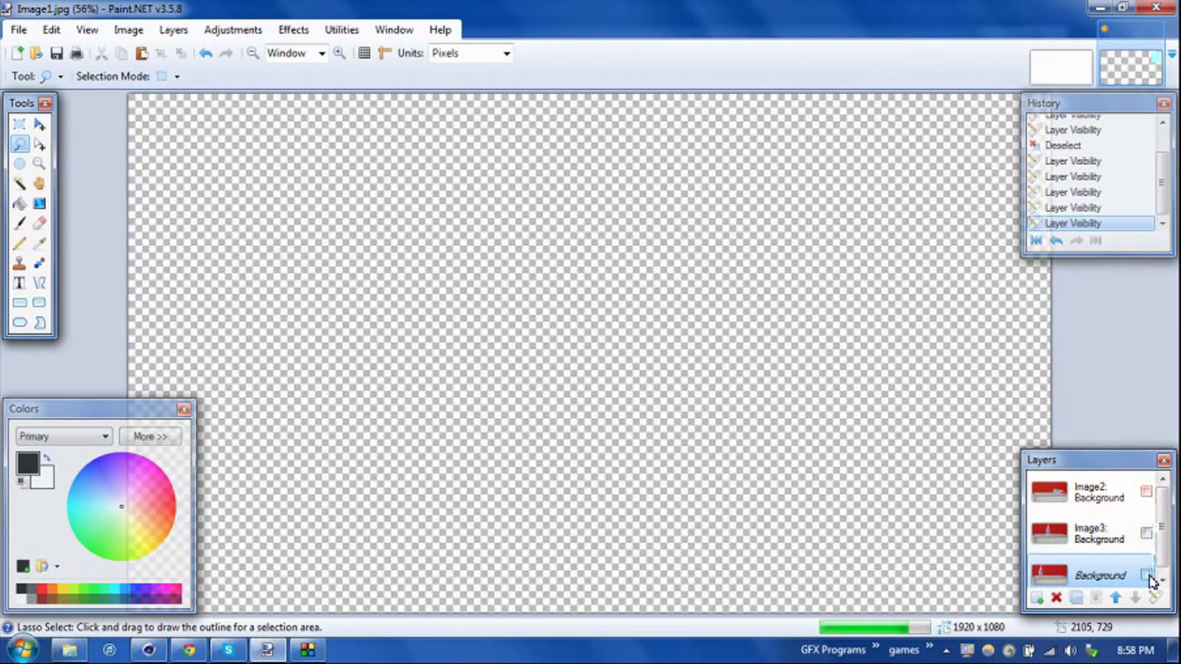
{"action": "left_click", "coordinate": [1146, 575]}
{"action": "left_click", "coordinate": [1148, 526]}
{"action": "left_click", "coordinate": [1147, 484]}
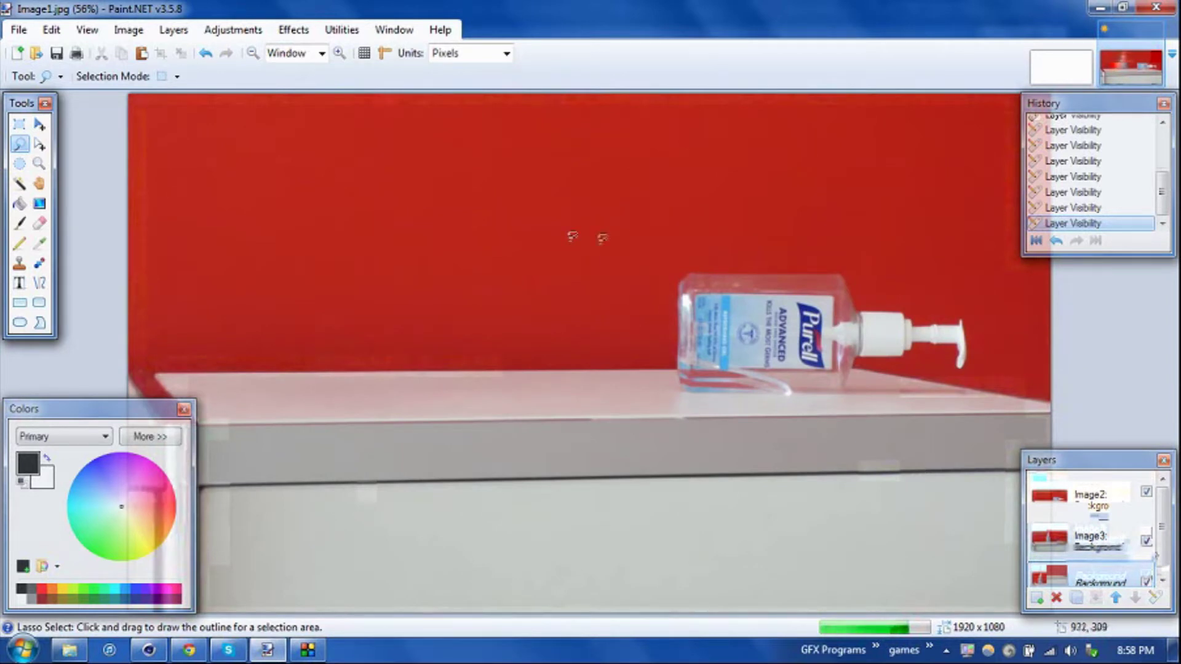
Lasso the lying bottle on Image2, invert the selection and delete everything around it.
{"action": "mouse_move", "coordinate": [668, 263]}
{"action": "left_mouse_down"}
{"action": "mouse_move", "coordinate": [658, 330]}
{"action": "mouse_move", "coordinate": [674, 413]}
{"action": "mouse_move", "coordinate": [736, 426]}
{"action": "mouse_move", "coordinate": [949, 386]}
{"action": "mouse_move", "coordinate": [978, 363]}
{"action": "mouse_move", "coordinate": [980, 302]}
{"action": "mouse_move", "coordinate": [953, 269]}
{"action": "left_mouse_up"}
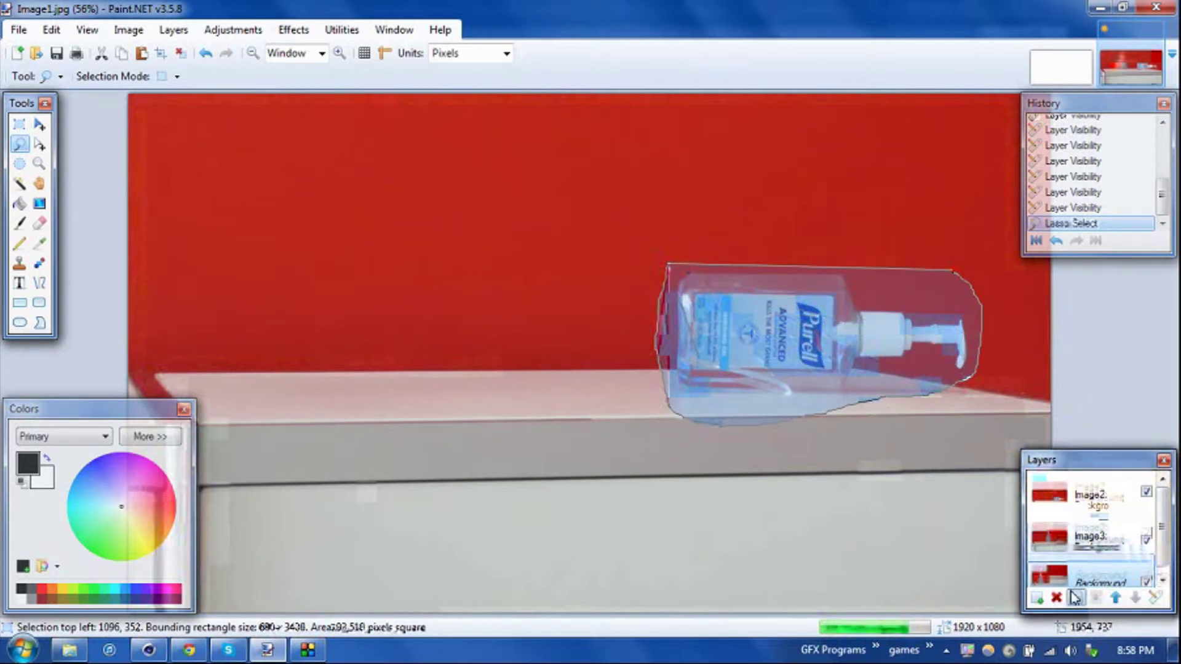
{"action": "left_click", "coordinate": [1101, 495]}
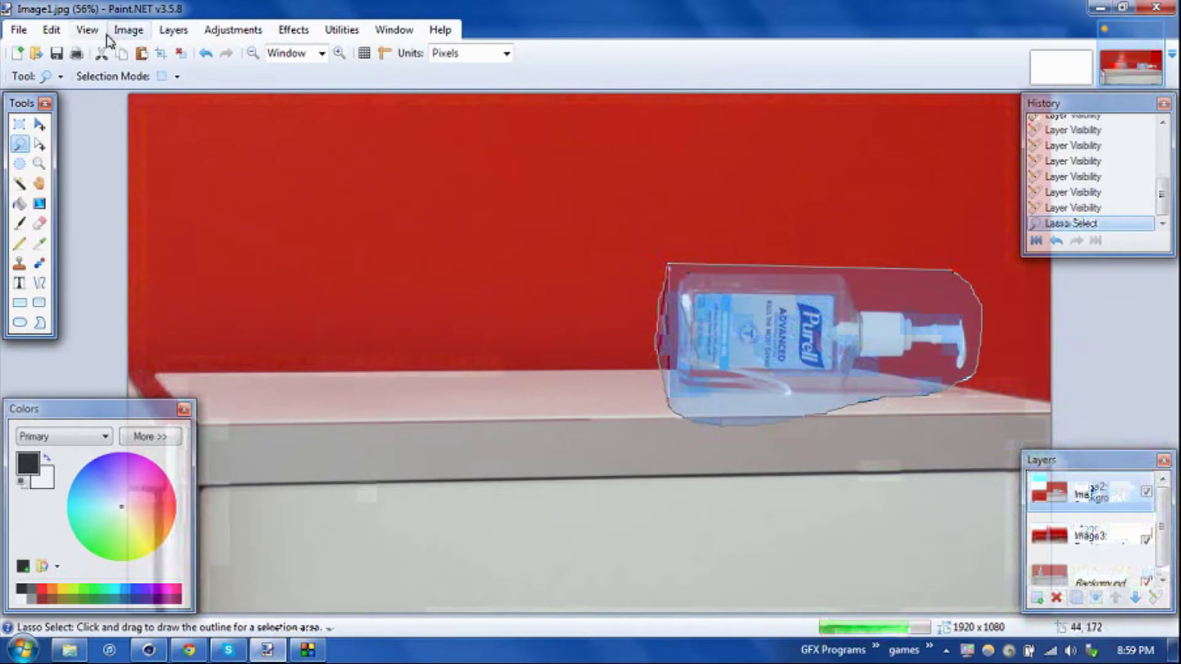
{"action": "left_click", "coordinate": [86, 29]}
{"action": "mouse_move", "coordinate": [64, 35]}
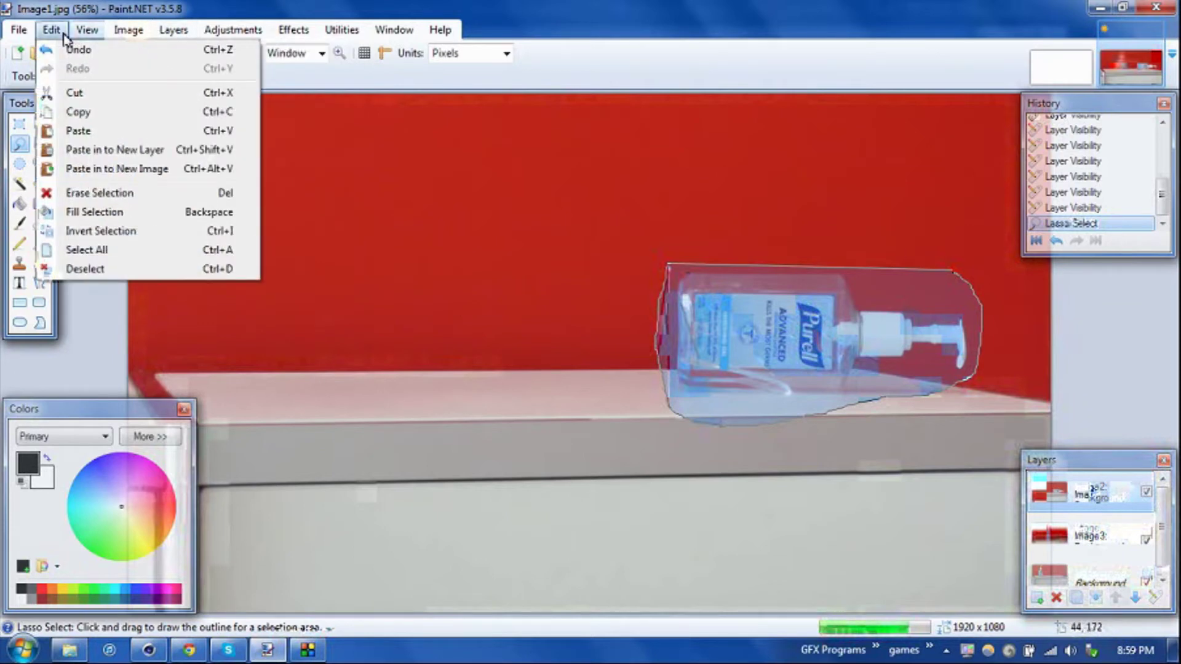
{"action": "left_click", "coordinate": [123, 230]}
{"action": "key", "text": "Delete"}
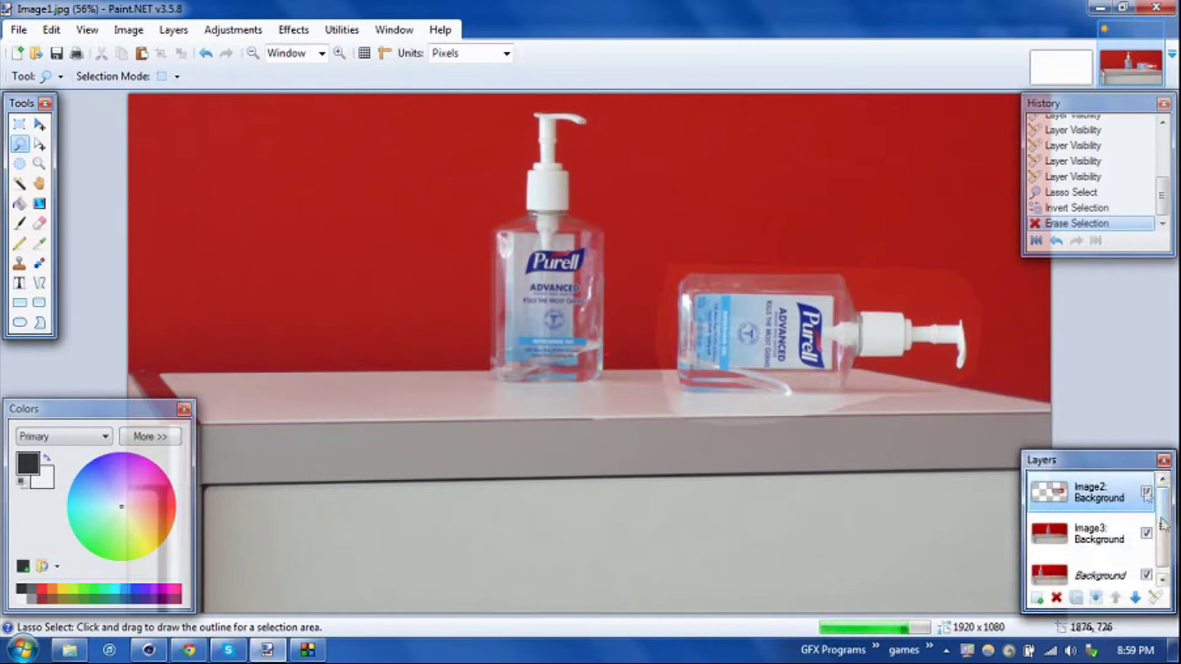
Toggle the Background and Image3 layers' visibility, then make Image3 the active layer.
{"action": "left_click", "coordinate": [1146, 568]}
{"action": "left_click", "coordinate": [1146, 526]}
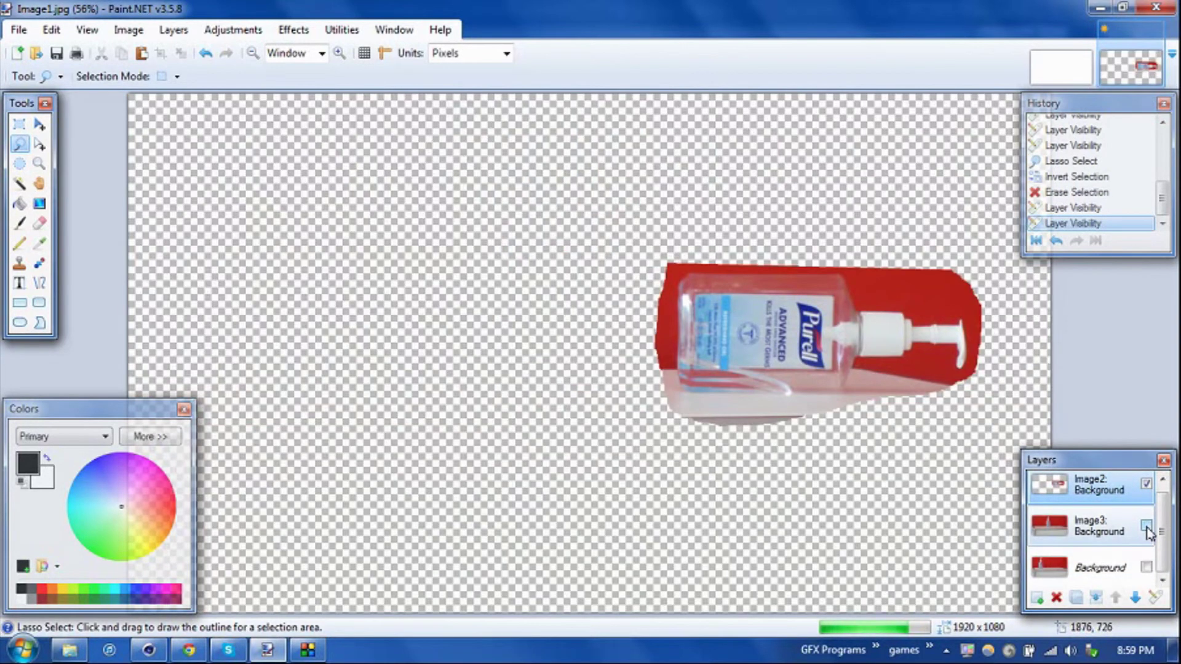
{"action": "left_click", "coordinate": [1147, 526]}
{"action": "left_click", "coordinate": [1146, 567]}
{"action": "left_click", "coordinate": [1147, 568]}
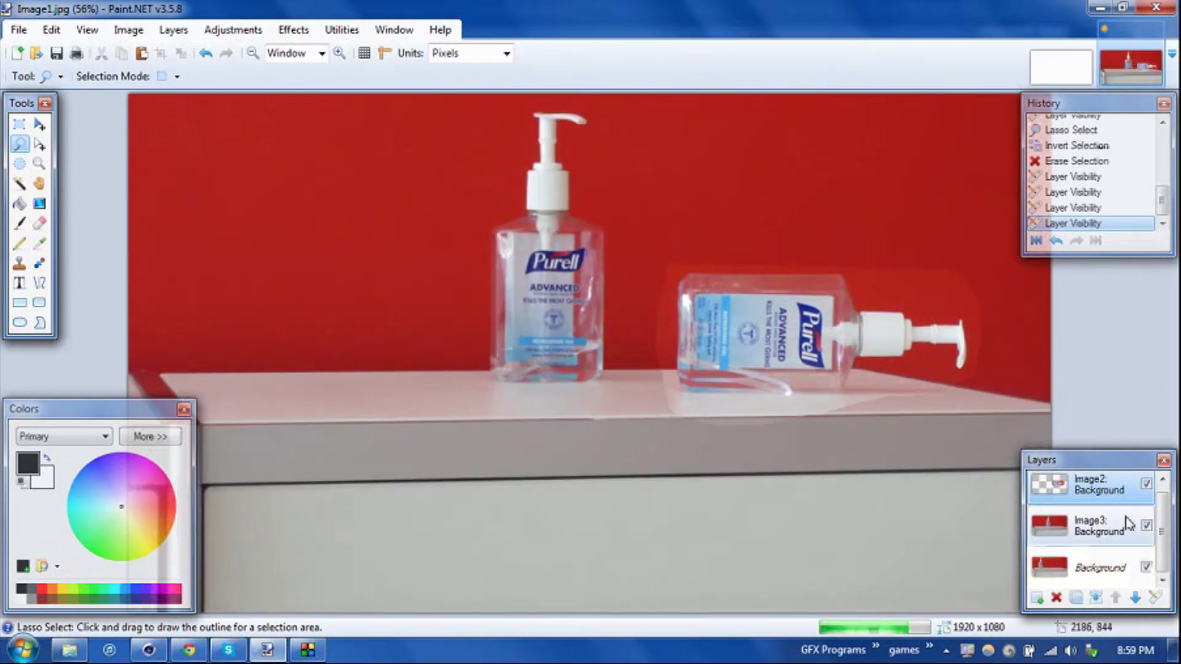
{"action": "left_click", "coordinate": [1107, 528]}
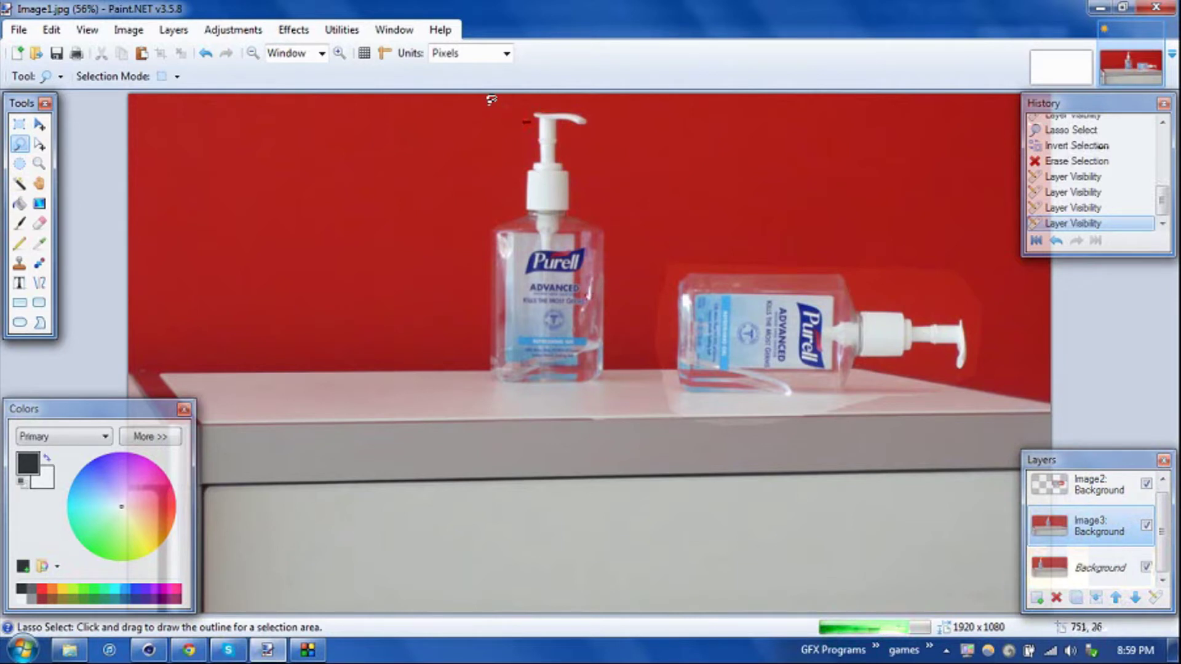
Lasso the standing bottle on Image3, invert the selection and delete everything around it.
{"action": "mouse_move", "coordinate": [481, 113]}
{"action": "left_mouse_down"}
{"action": "mouse_move", "coordinate": [483, 396]}
{"action": "mouse_move", "coordinate": [556, 400]}
{"action": "mouse_move", "coordinate": [612, 378]}
{"action": "mouse_move", "coordinate": [625, 226]}
{"action": "mouse_move", "coordinate": [615, 107]}
{"action": "mouse_move", "coordinate": [483, 107]}
{"action": "left_mouse_up"}
{"action": "left_click", "coordinate": [51, 29]}
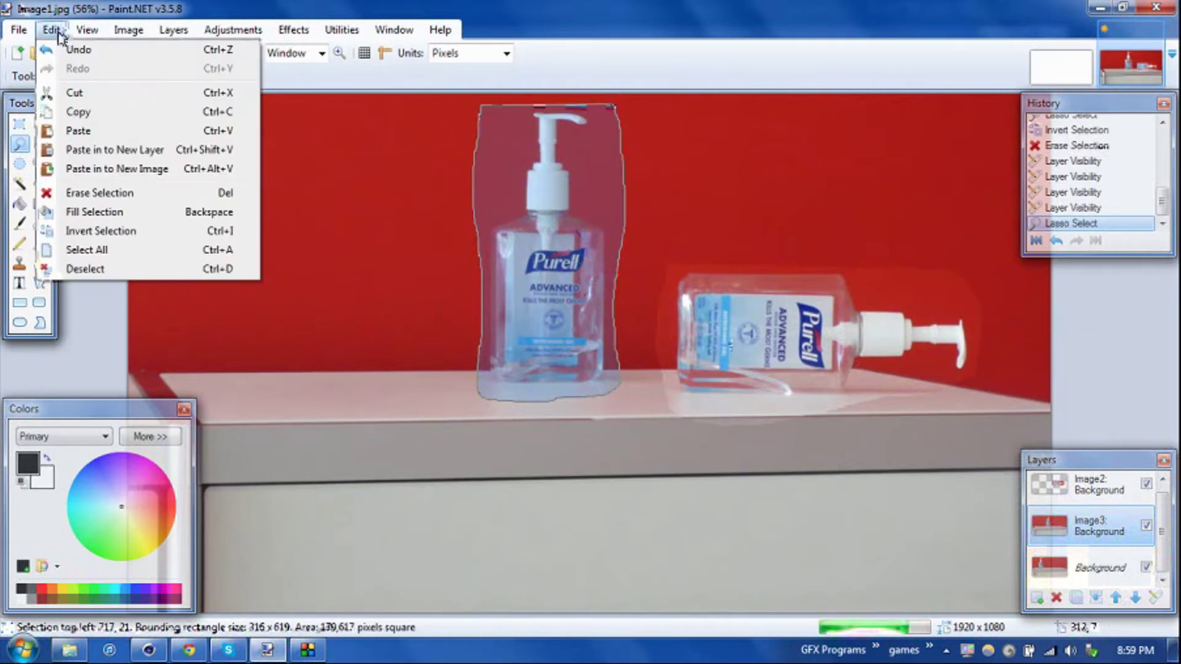
{"action": "left_click", "coordinate": [105, 232]}
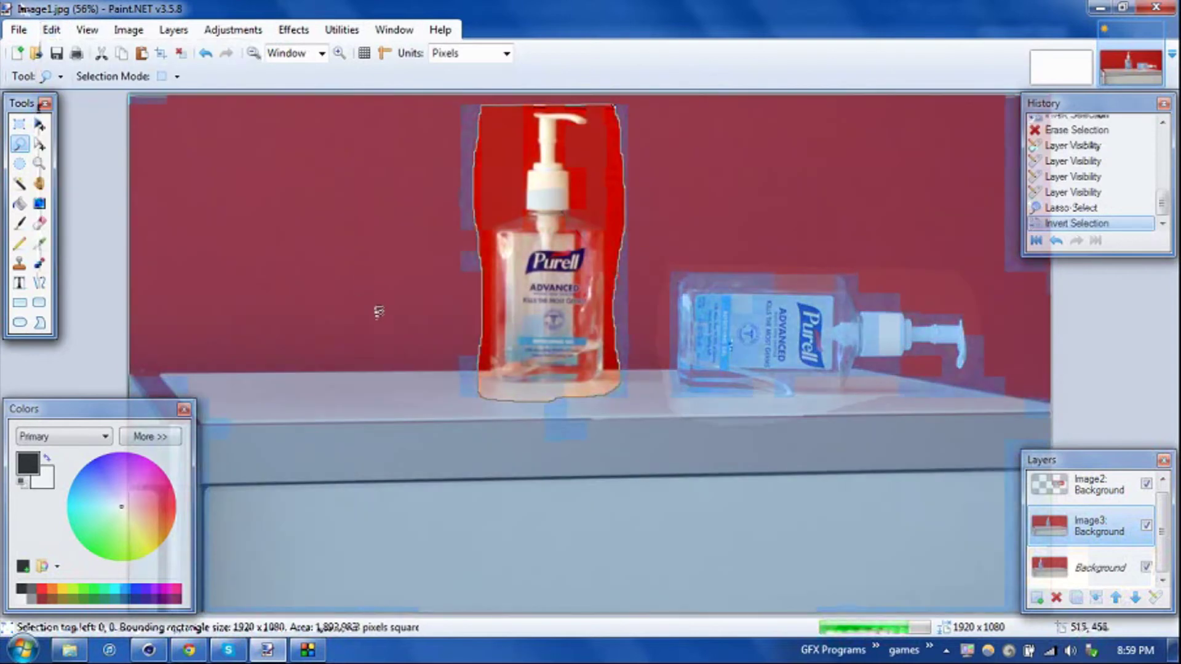
{"action": "key", "text": "Delete"}
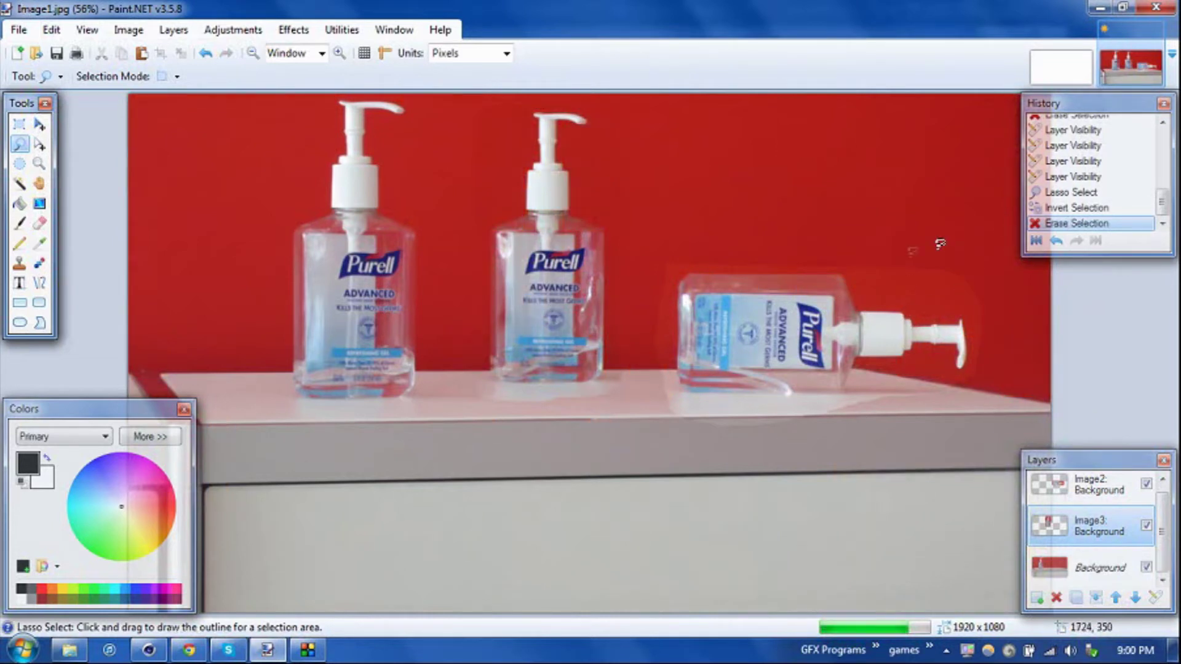
{"action": "left_click", "coordinate": [39, 222]}
Erase leftover edges near the pump tip, beside the middle bottle, and along the counter.
{"action": "left_click", "coordinate": [1073, 486]}
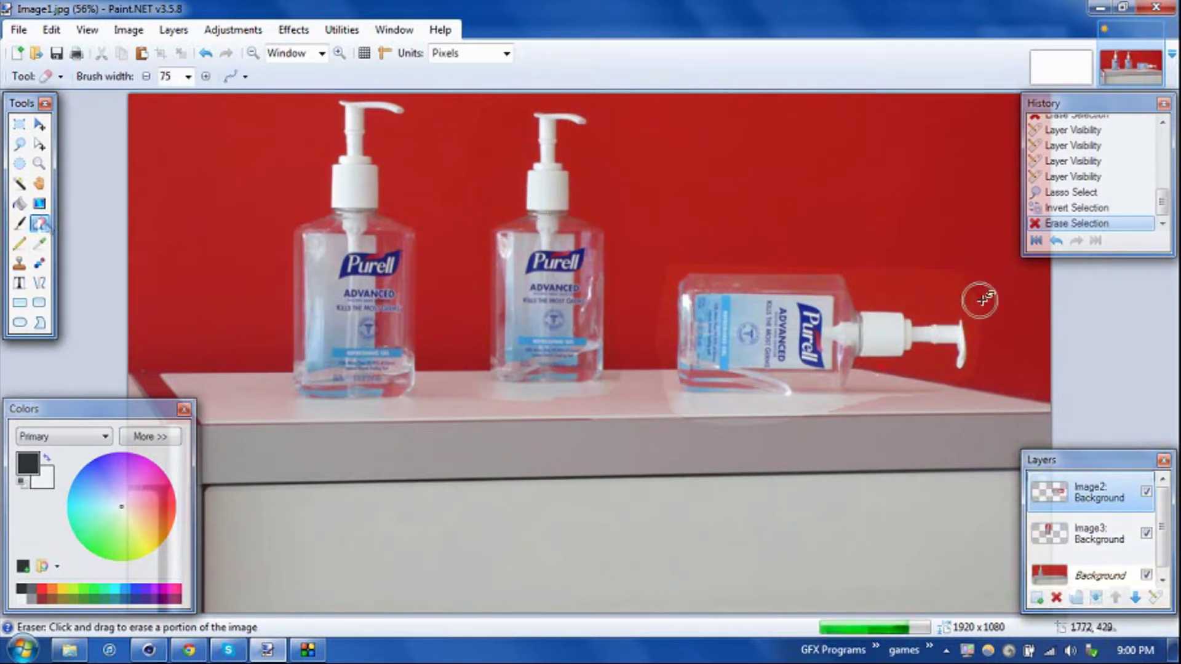
{"action": "left_click_drag", "start_coordinate": [928, 286], "coordinate": [996, 311]}
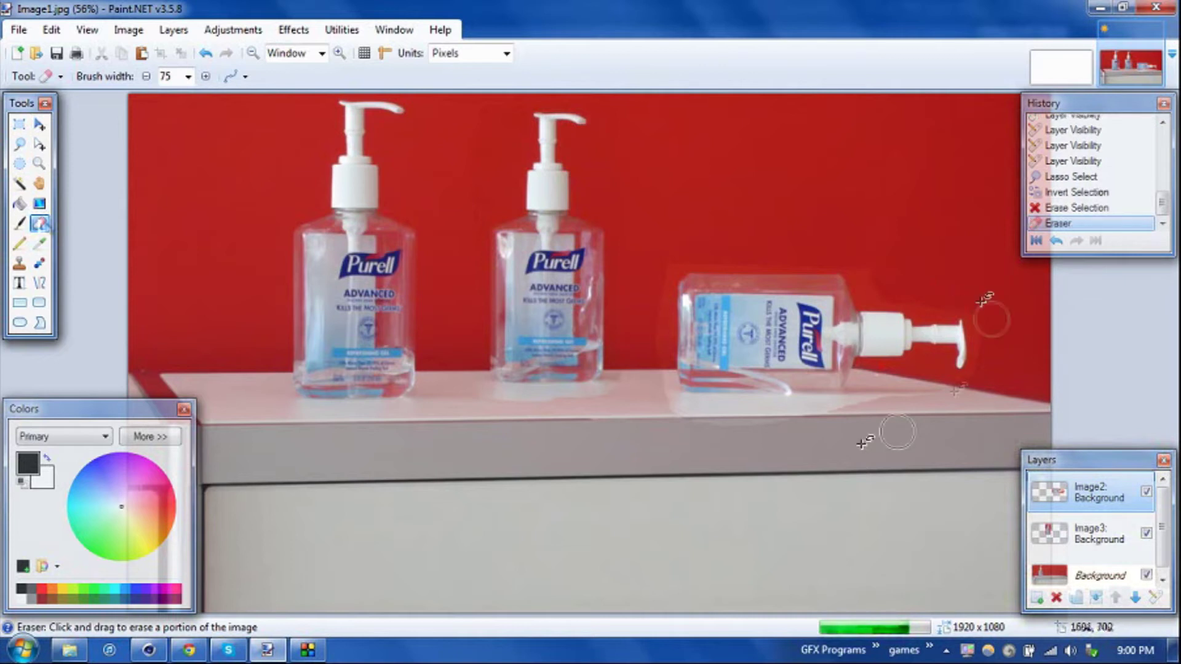
{"action": "mouse_move", "coordinate": [608, 357]}
{"action": "left_mouse_down"}
{"action": "mouse_move", "coordinate": [605, 329]}
{"action": "mouse_move", "coordinate": [607, 346]}
{"action": "left_mouse_up"}
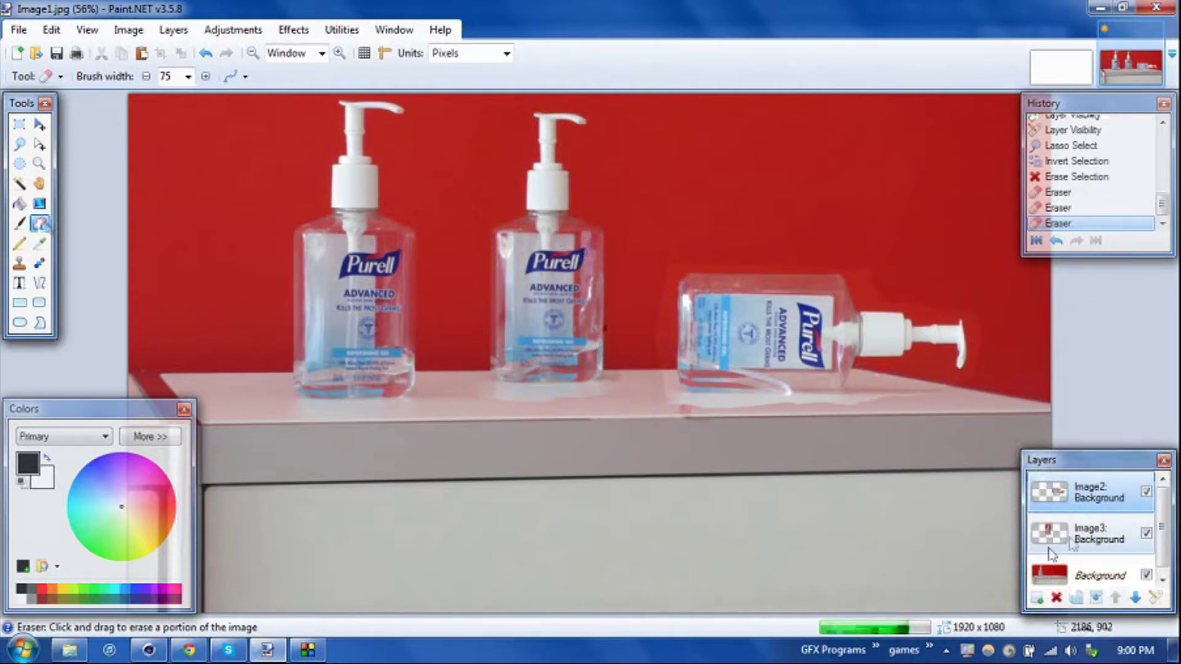
{"action": "left_click", "coordinate": [1098, 534]}
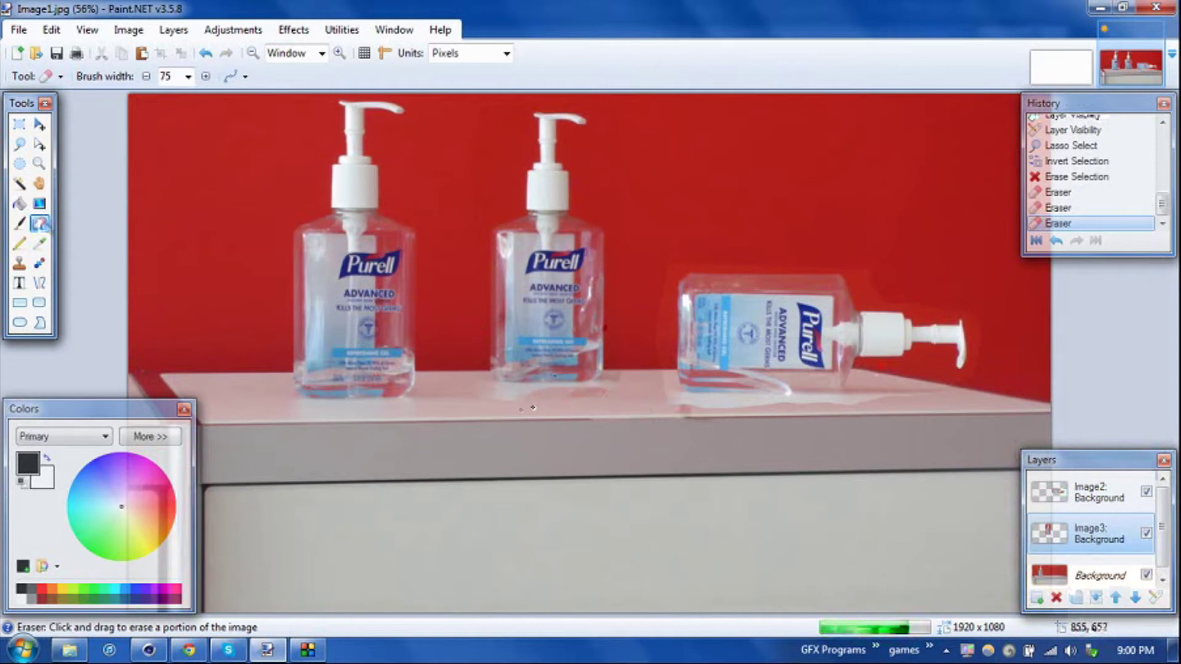
{"action": "left_click_drag", "start_coordinate": [507, 407], "coordinate": [533, 411]}
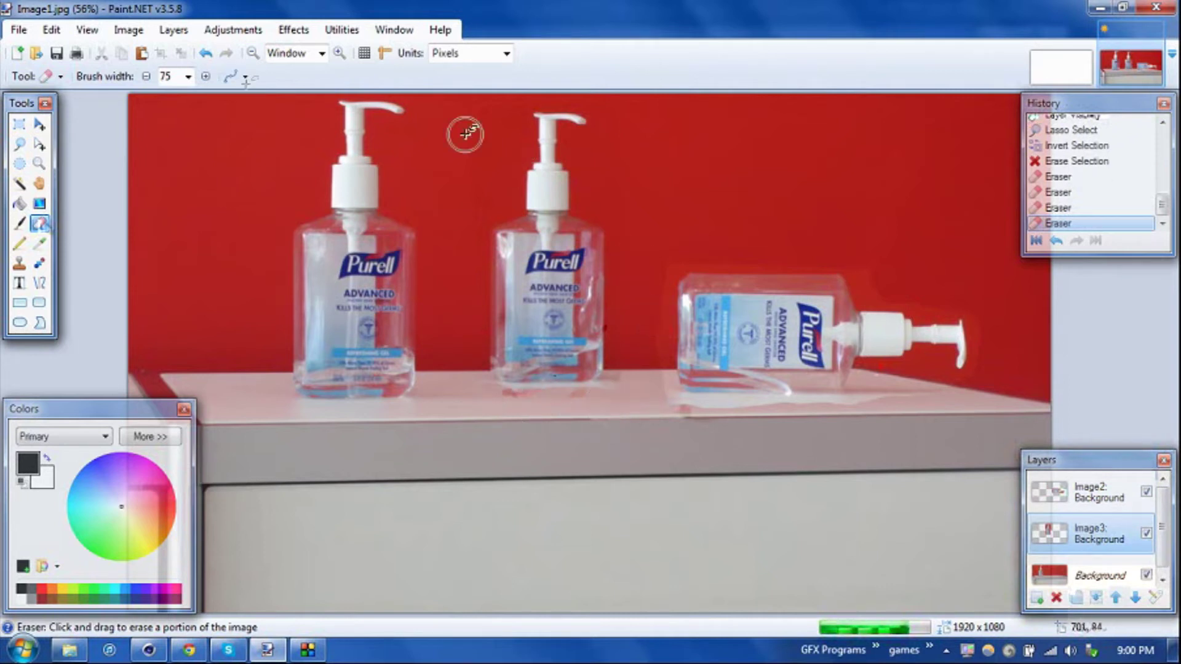
{"action": "left_click", "coordinate": [19, 143]}
Lasso the counter strip under the middle bottle, then browse the menus to Effects > Blurs.
{"action": "mouse_move", "coordinate": [477, 370]}
{"action": "left_mouse_down"}
{"action": "mouse_move", "coordinate": [615, 373]}
{"action": "mouse_move", "coordinate": [629, 388]}
{"action": "mouse_move", "coordinate": [595, 401]}
{"action": "mouse_move", "coordinate": [483, 385]}
{"action": "left_mouse_up"}
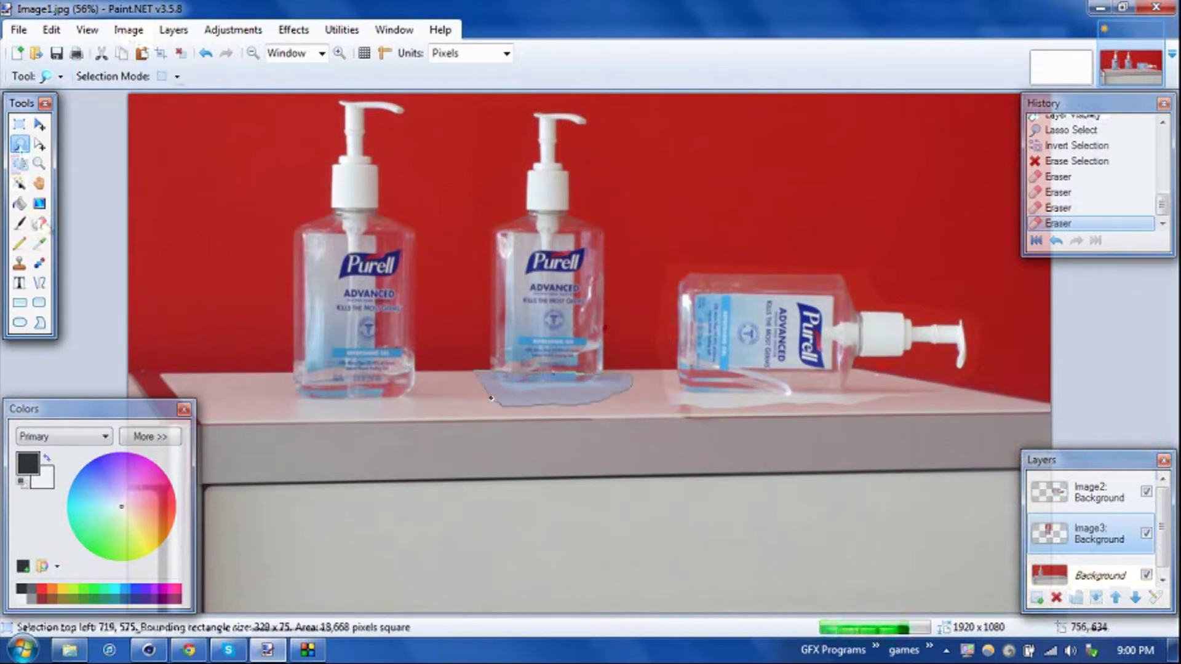
{"action": "left_click", "coordinate": [129, 29]}
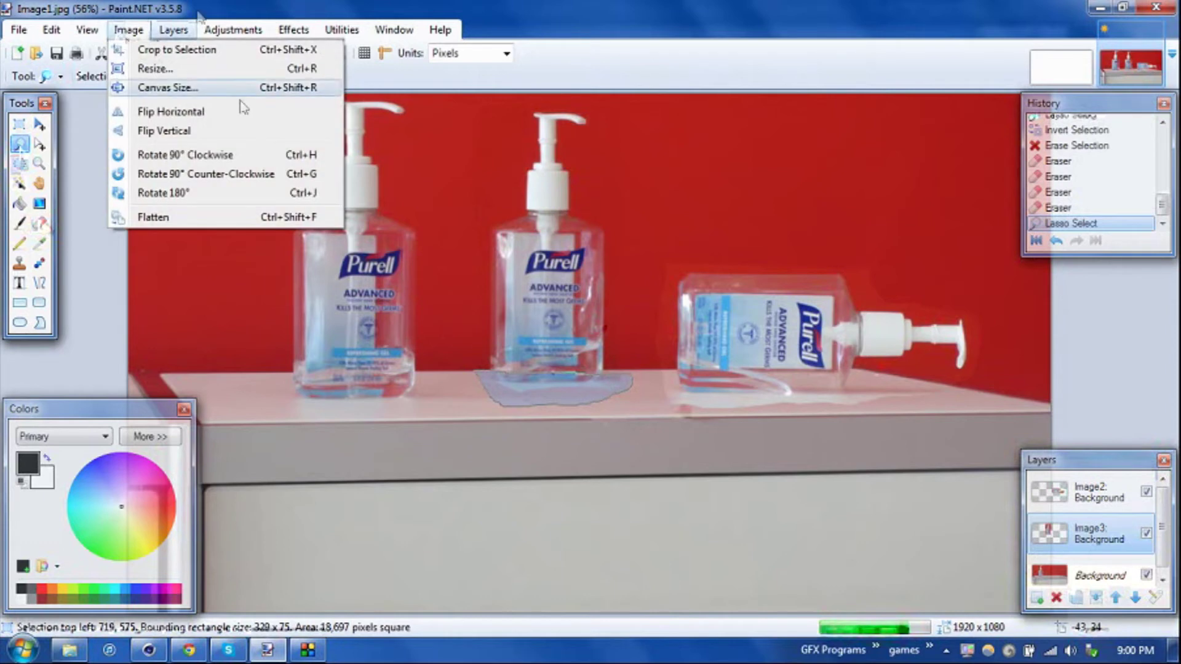
{"action": "left_click", "coordinate": [274, 28]}
{"action": "left_click", "coordinate": [271, 29]}
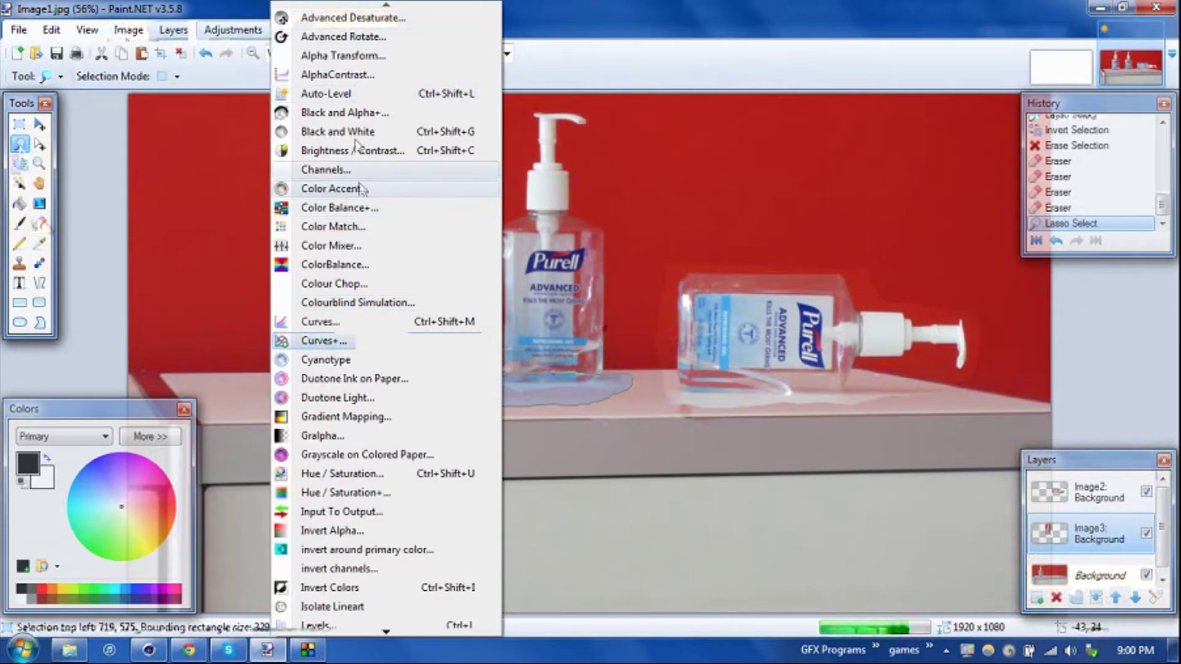
{"action": "left_click", "coordinate": [225, 31]}
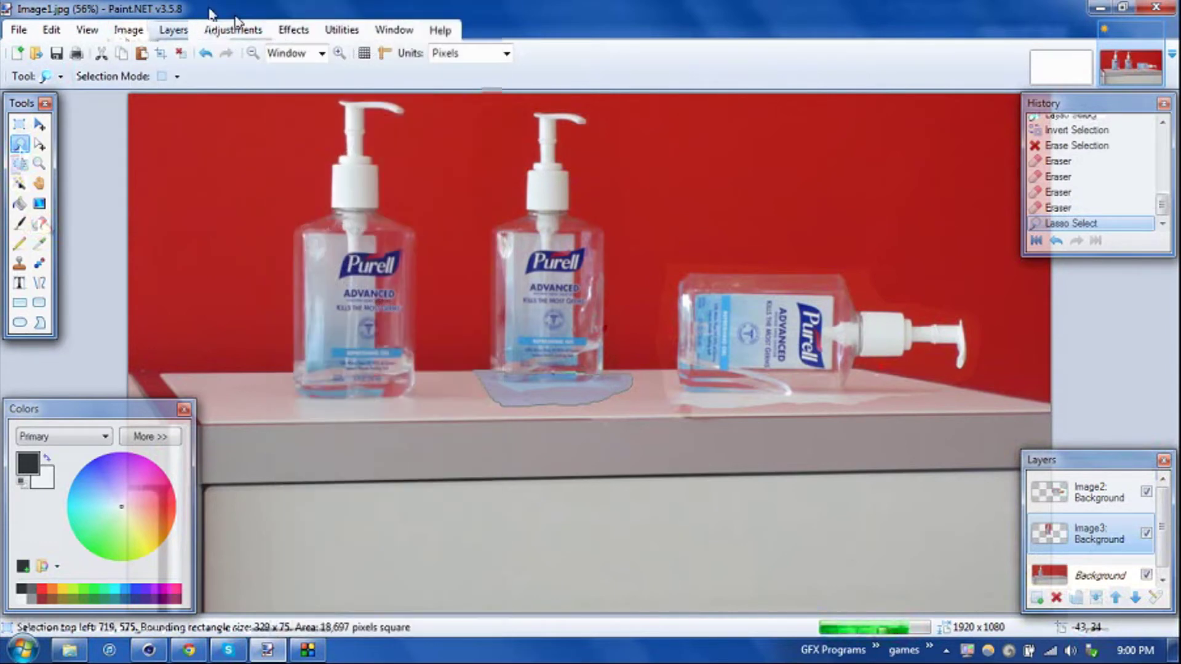
{"action": "left_click", "coordinate": [300, 34]}
{"action": "mouse_move", "coordinate": [412, 220]}
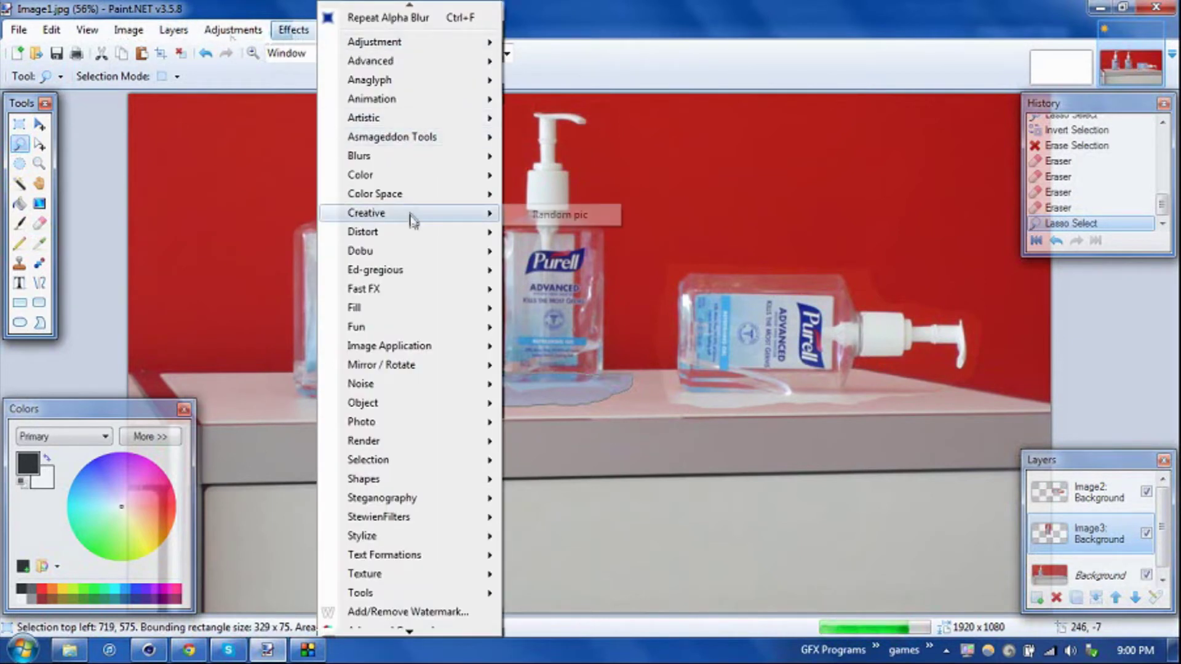
{"action": "mouse_move", "coordinate": [407, 157]}
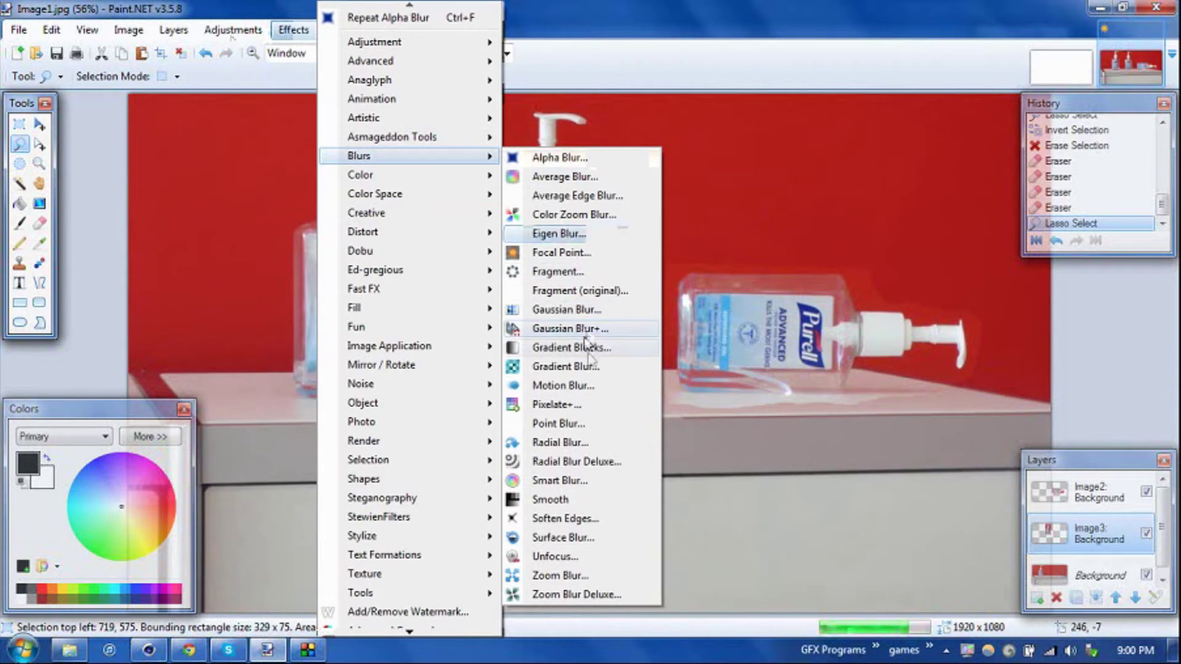
Apply Alpha Blur with radius 10 to the selected counter strip.
{"action": "left_click", "coordinate": [559, 161]}
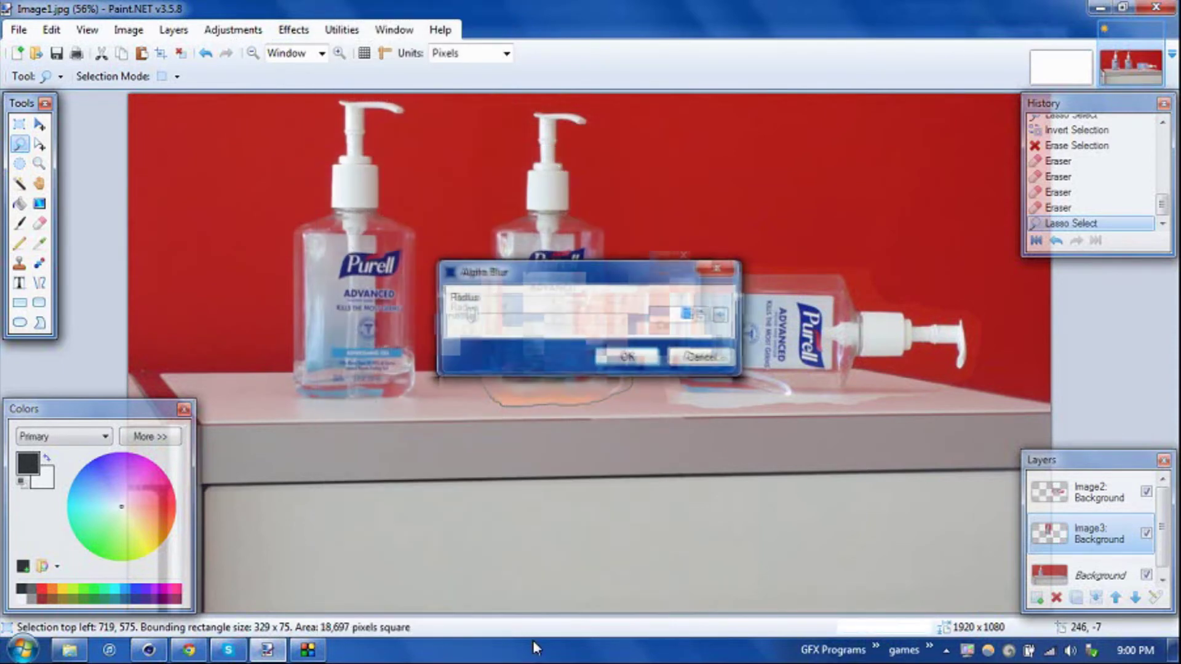
{"action": "left_click_drag", "start_coordinate": [585, 266], "coordinate": [448, 137]}
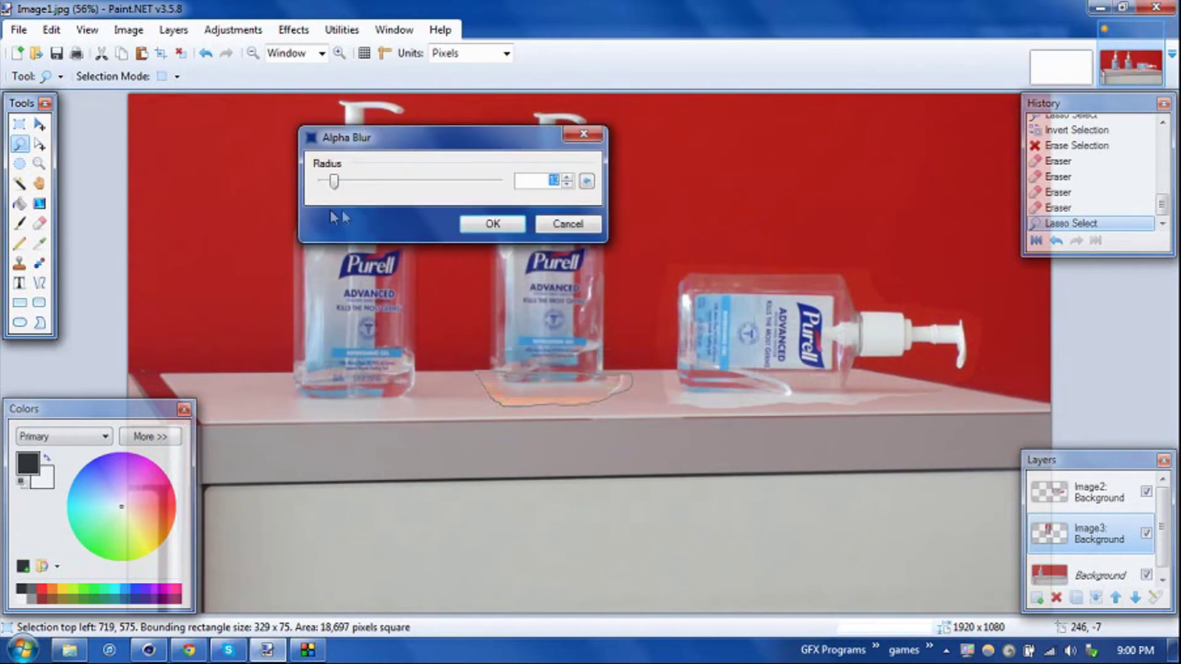
{"action": "left_click_drag", "start_coordinate": [341, 193], "coordinate": [334, 195]}
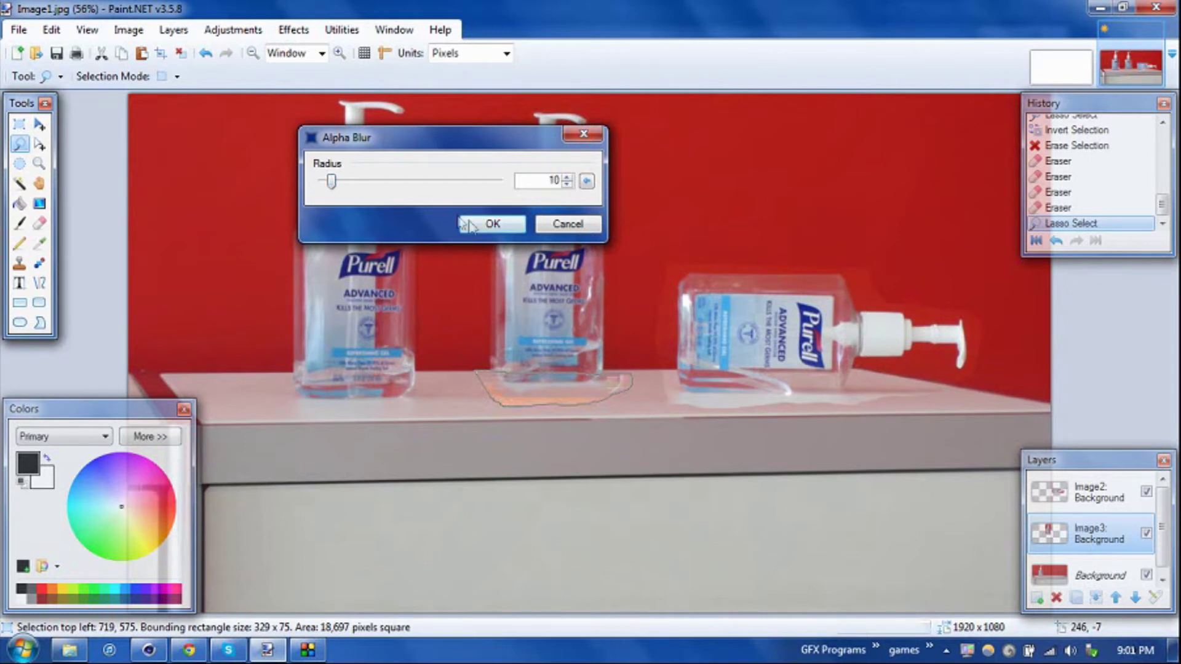
{"action": "left_click", "coordinate": [501, 223]}
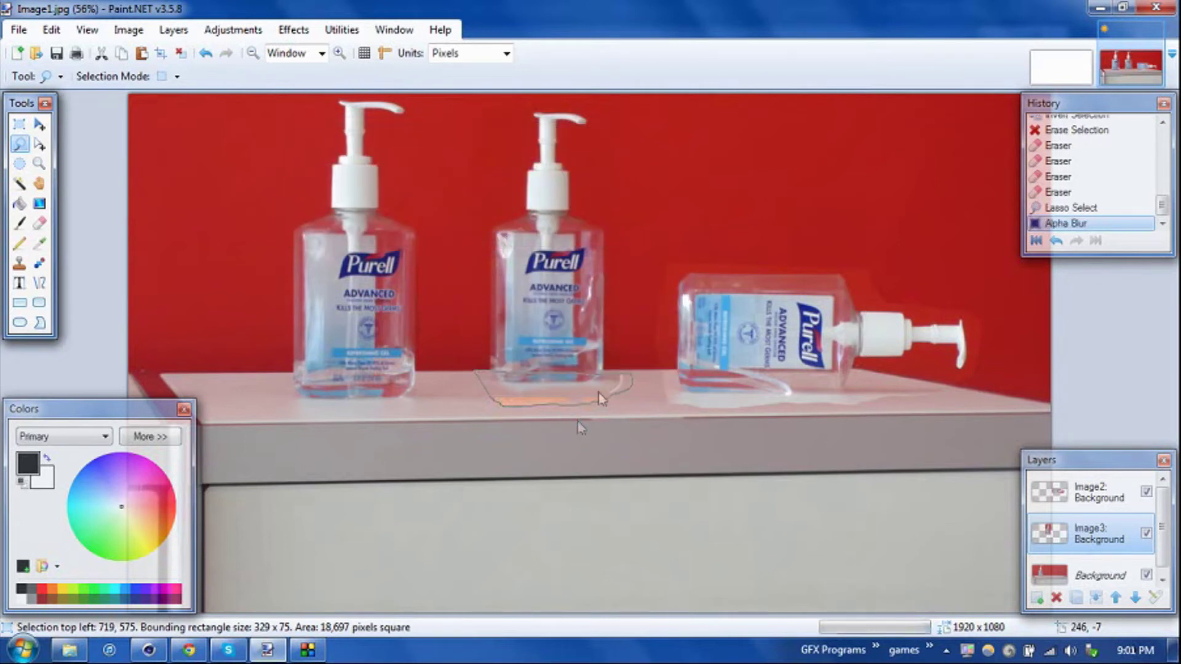
Deselect and erase the hard edges around the middle bottle's base.
{"action": "left_click", "coordinate": [39, 222]}
{"action": "key", "text": "ctrl+d"}
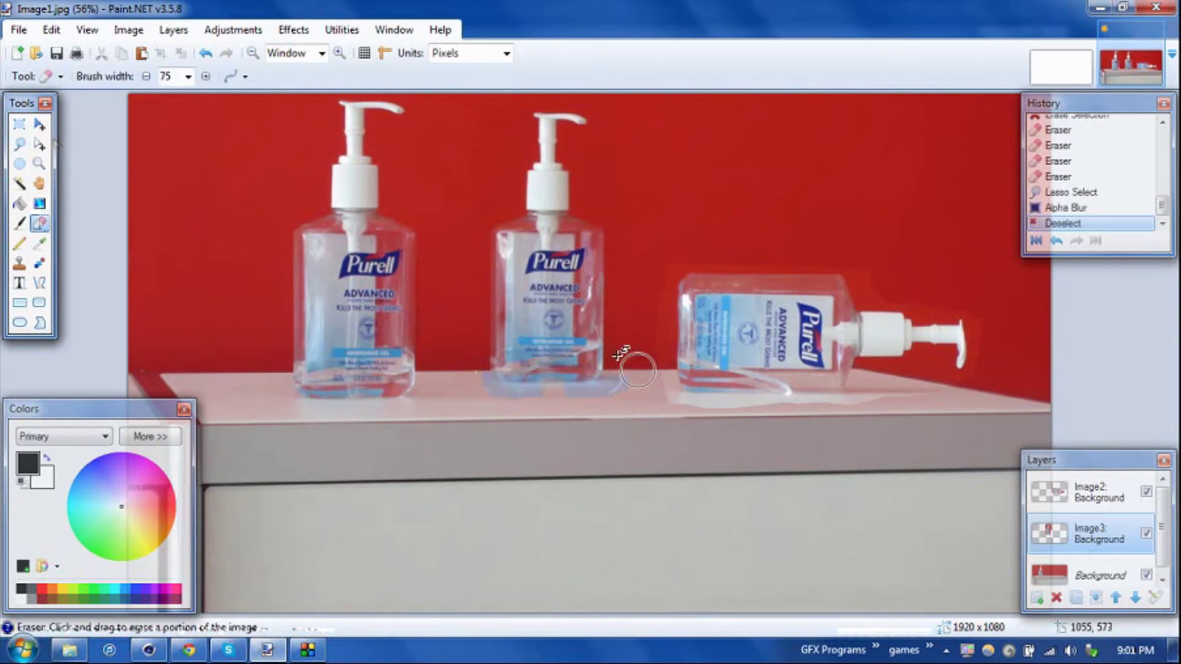
{"action": "mouse_move", "coordinate": [621, 392]}
{"action": "left_mouse_down"}
{"action": "mouse_move", "coordinate": [482, 403]}
{"action": "mouse_move", "coordinate": [456, 369]}
{"action": "mouse_move", "coordinate": [468, 381]}
{"action": "left_mouse_up"}
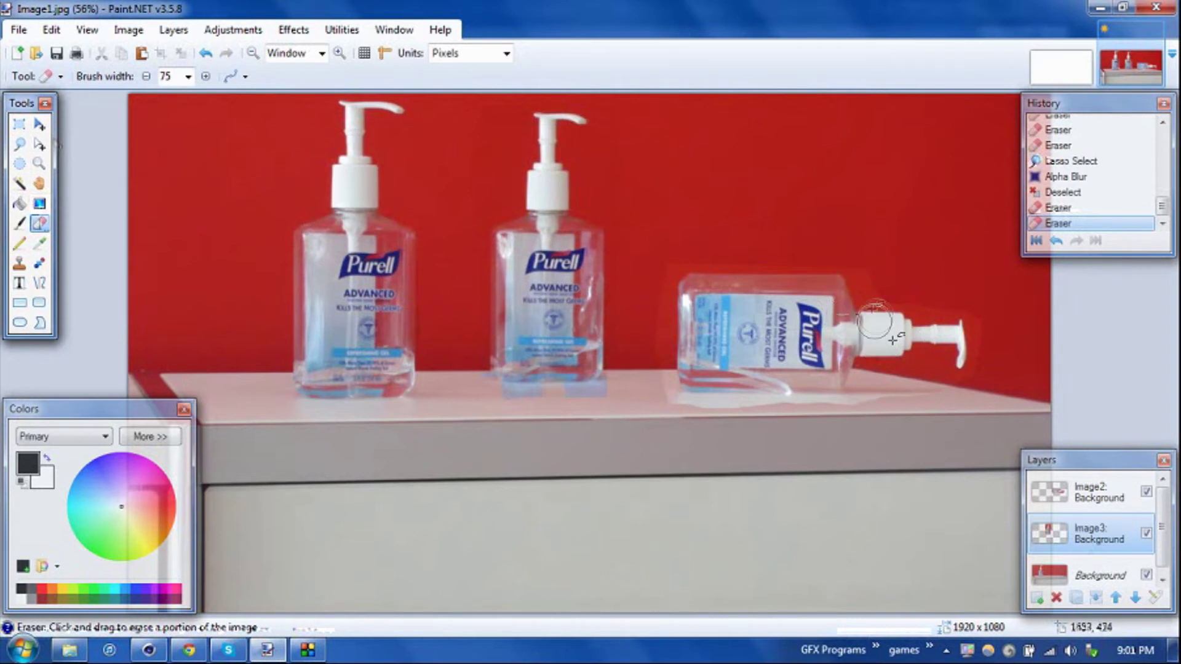
Briefly set a Clone Stamp source on the pump, then erase stray patches on the red wall.
{"action": "left_click", "coordinate": [21, 270]}
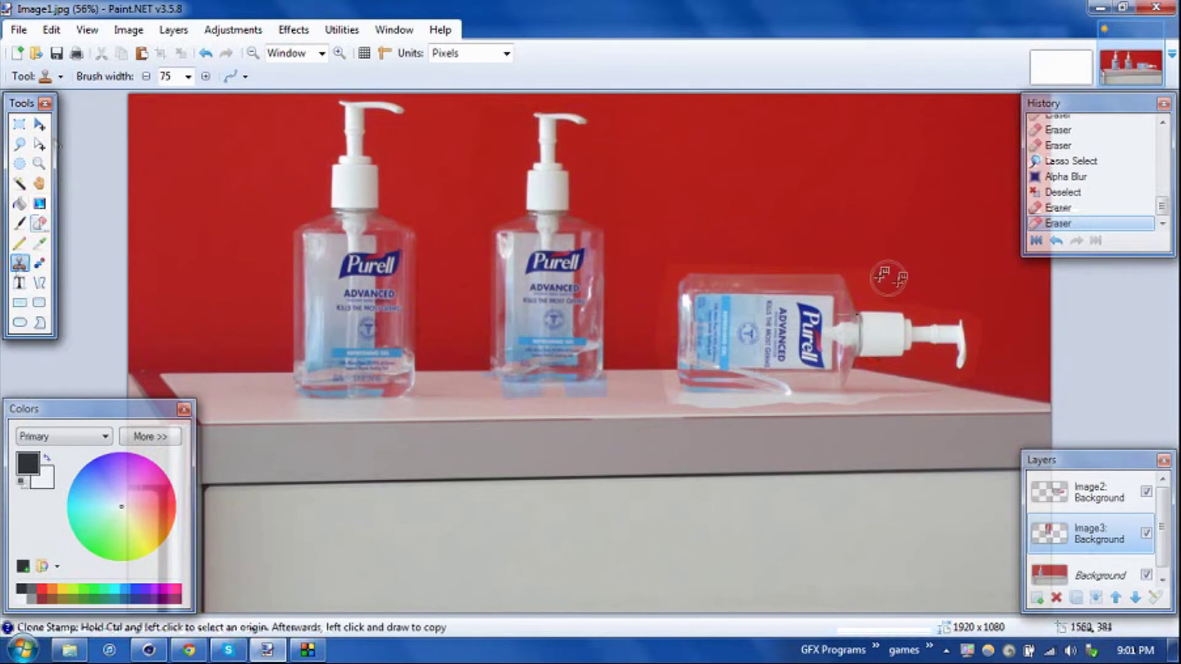
{"action": "left_click", "coordinate": [888, 318], "text": "ctrl"}
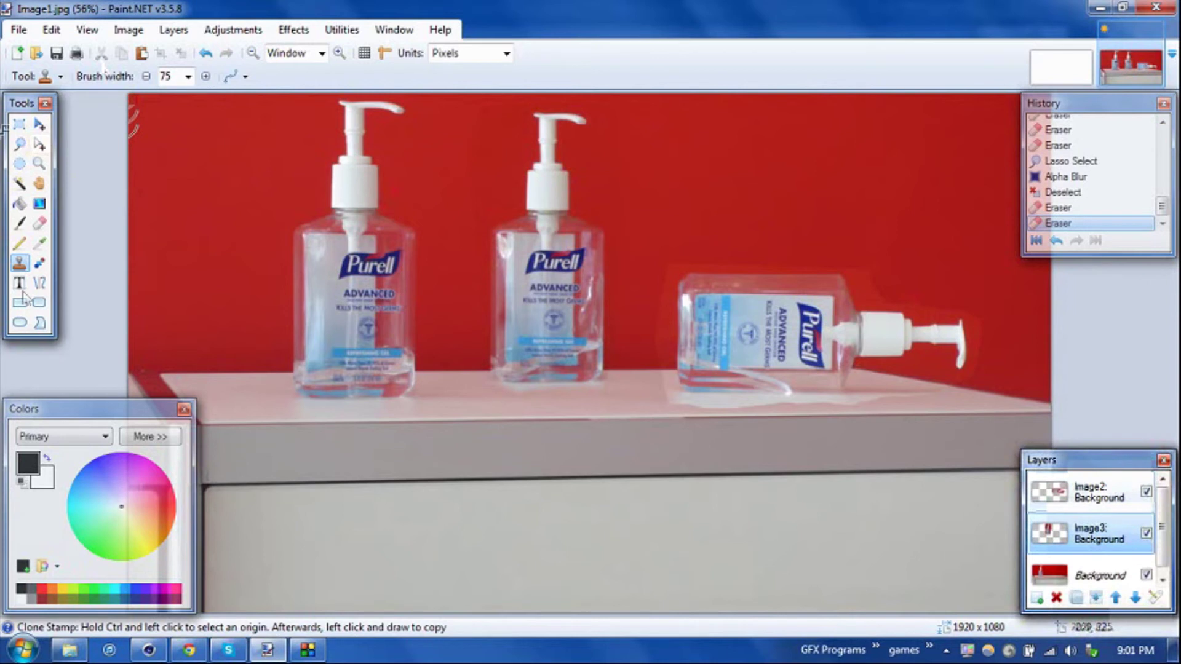
{"action": "left_click", "coordinate": [40, 225]}
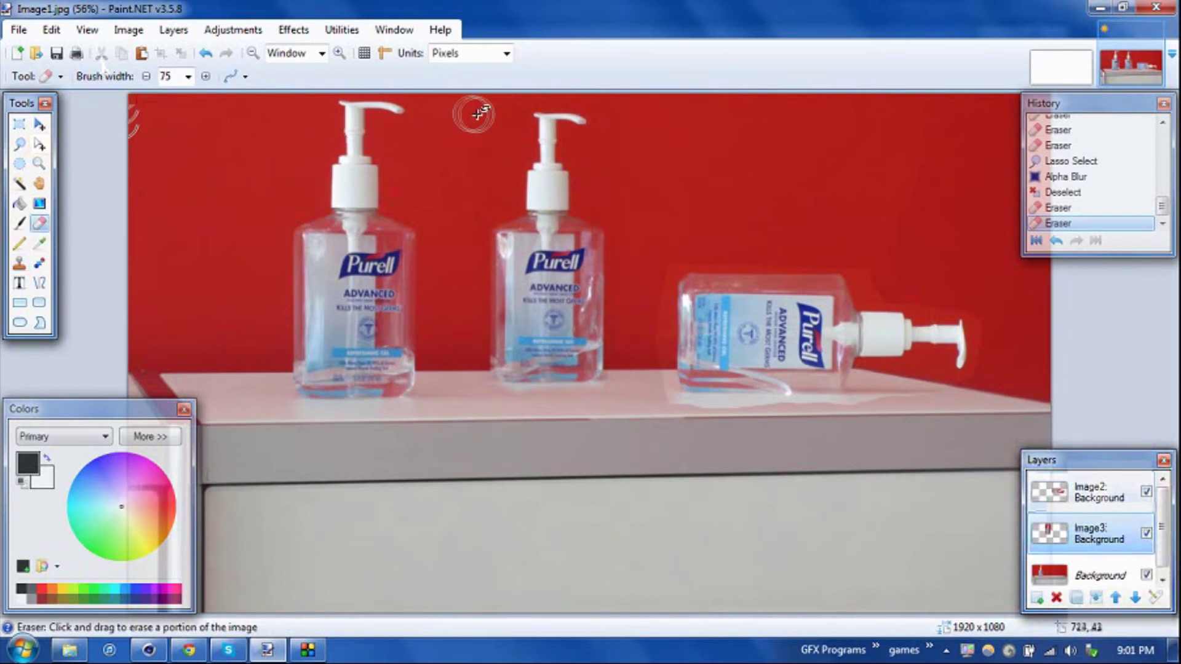
{"action": "left_click_drag", "start_coordinate": [469, 219], "coordinate": [596, 128]}
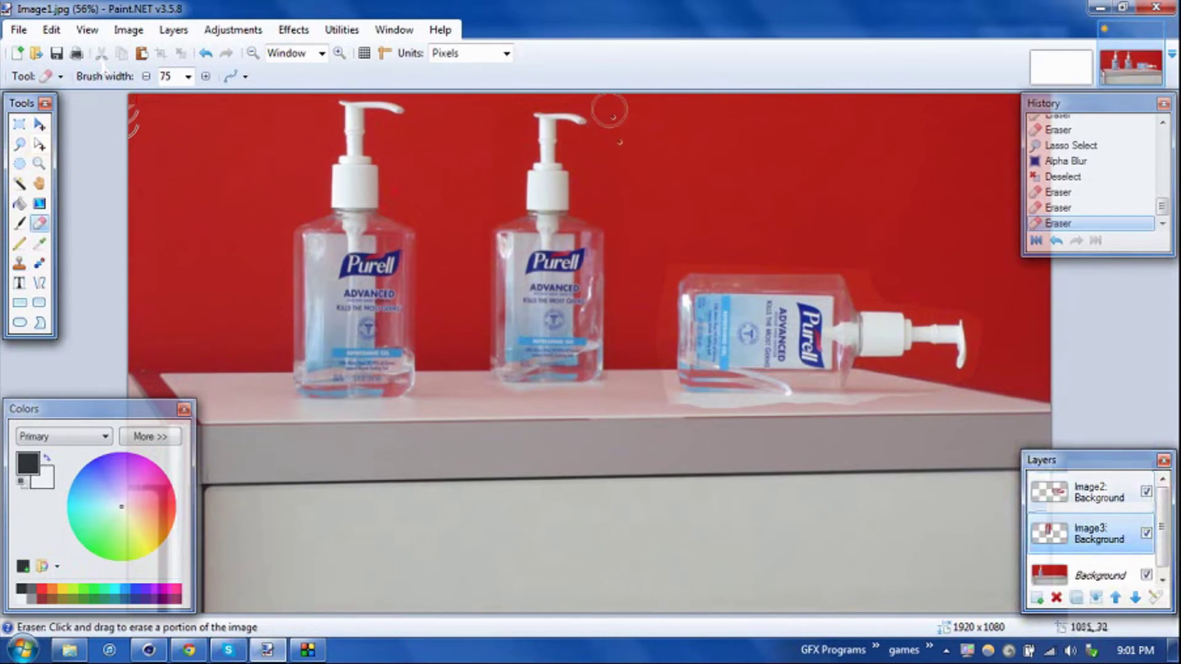
{"action": "left_click", "coordinate": [636, 238]}
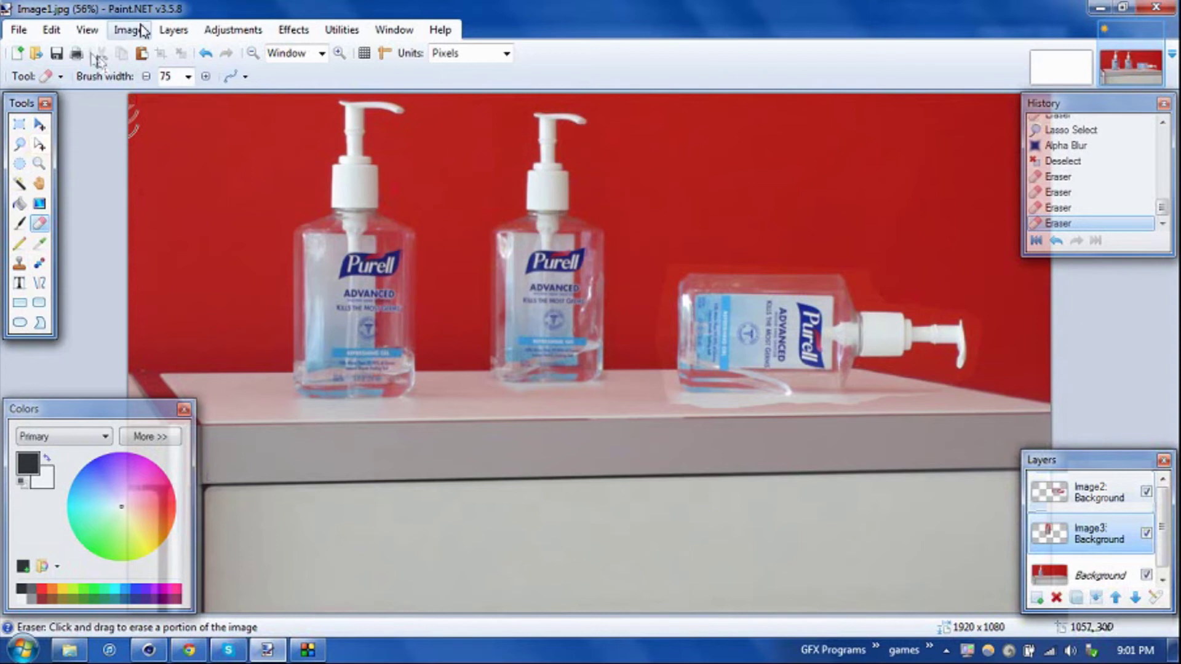
Lasso the seam beside the middle bottle, repeat Alpha Blur on it, and deselect.
{"action": "left_click", "coordinate": [21, 145]}
{"action": "mouse_move", "coordinate": [487, 109]}
{"action": "left_mouse_down"}
{"action": "mouse_move", "coordinate": [494, 238]}
{"action": "mouse_move", "coordinate": [474, 251]}
{"action": "left_mouse_up"}
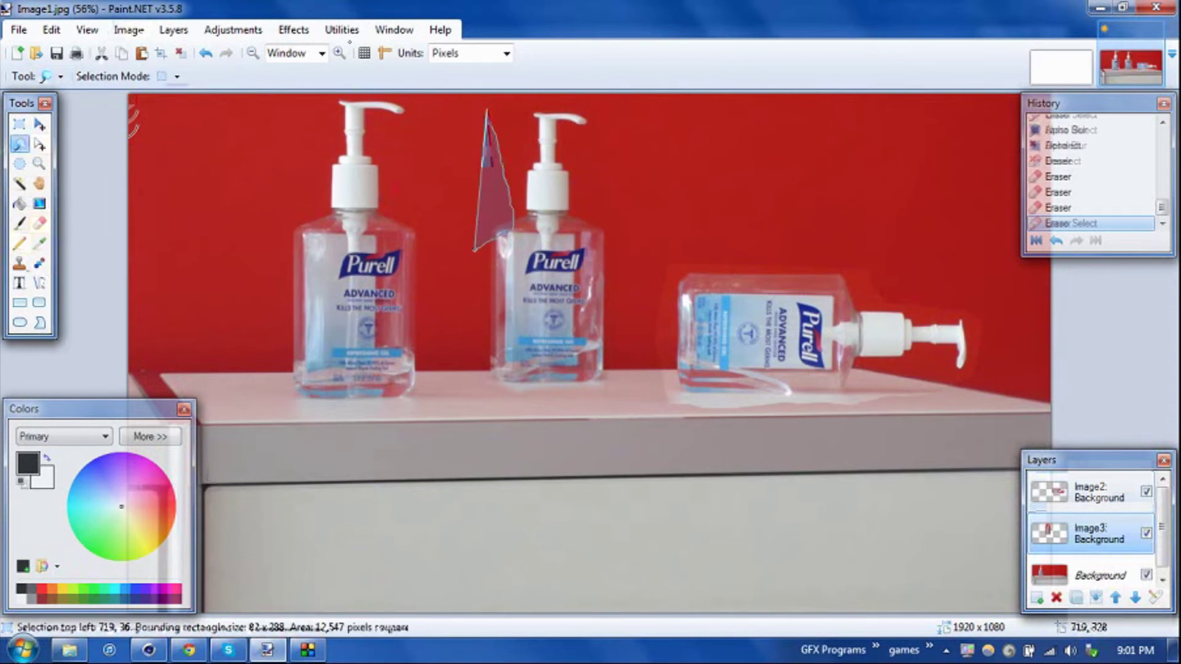
{"action": "left_click", "coordinate": [294, 31]}
{"action": "left_click", "coordinate": [357, 19]}
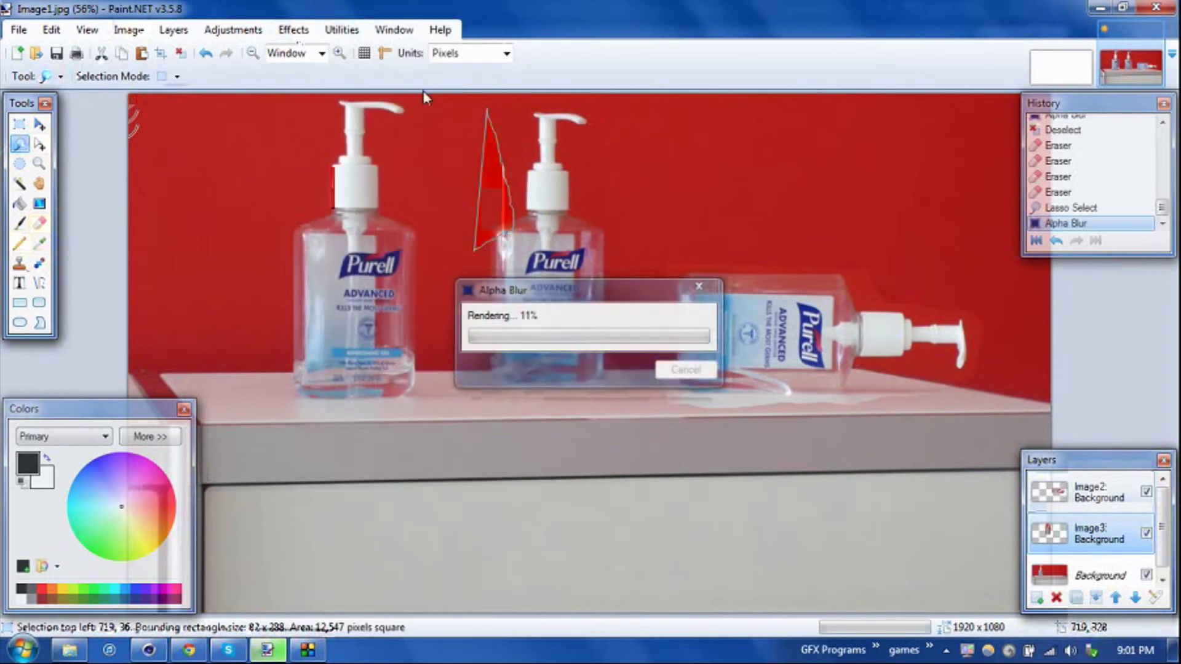
{"action": "key", "text": "ctrl+d"}
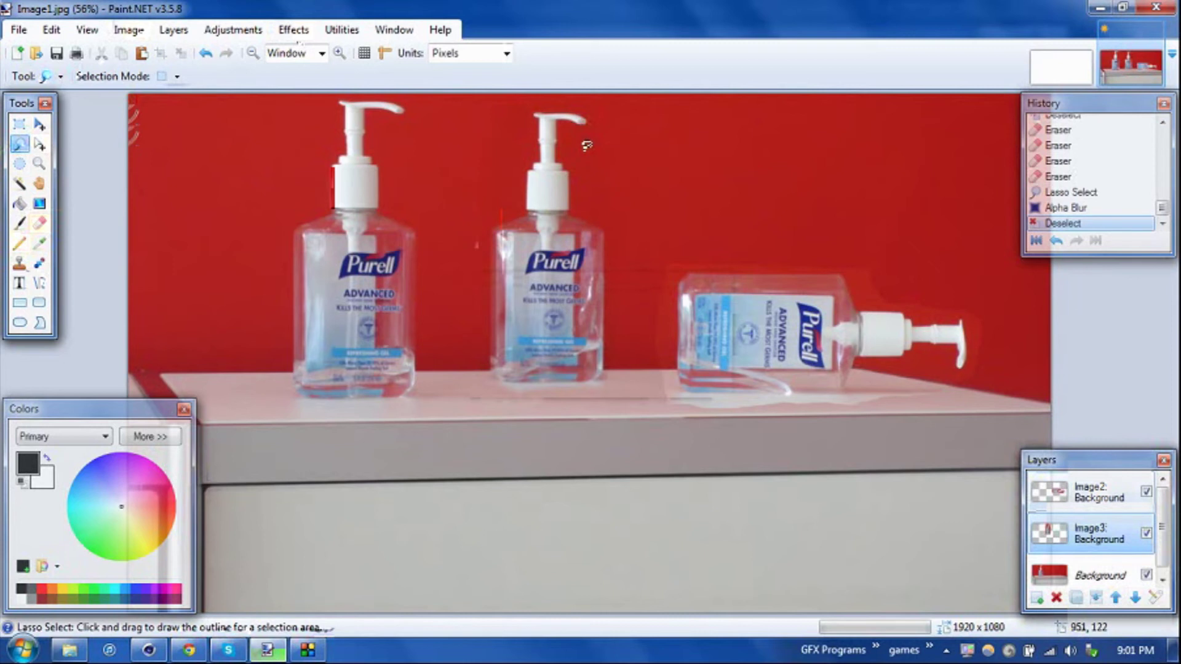
Erase the leftover edge pixels beside and above the middle bottle.
{"action": "left_click", "coordinate": [39, 223]}
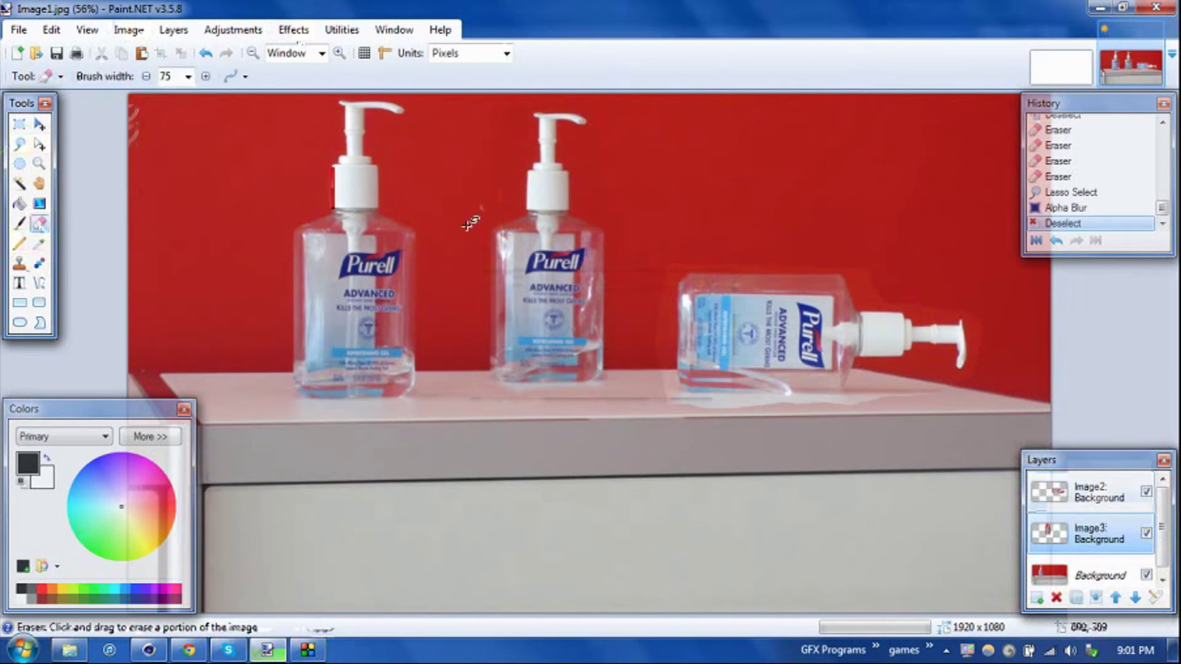
{"action": "left_click_drag", "start_coordinate": [469, 219], "coordinate": [472, 188]}
{"action": "left_click_drag", "start_coordinate": [479, 108], "coordinate": [679, 131]}
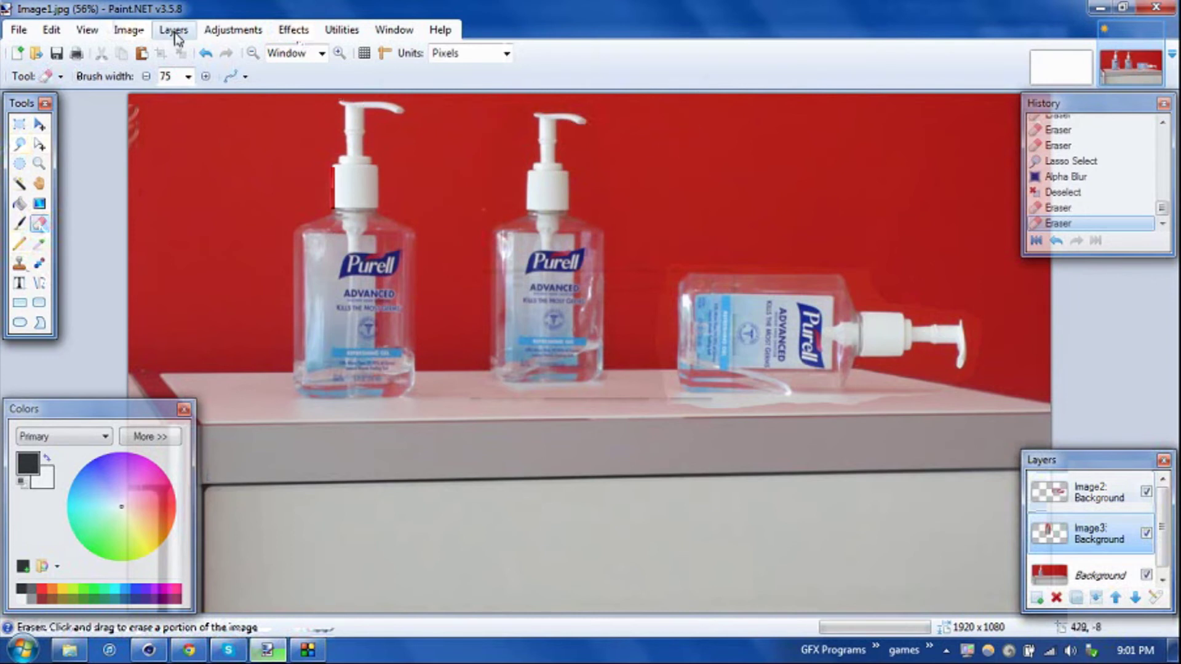
Lasso the lying bottle's left-end seam, repeat Alpha Blur, deselect, and outline that end again.
{"action": "left_click", "coordinate": [19, 145]}
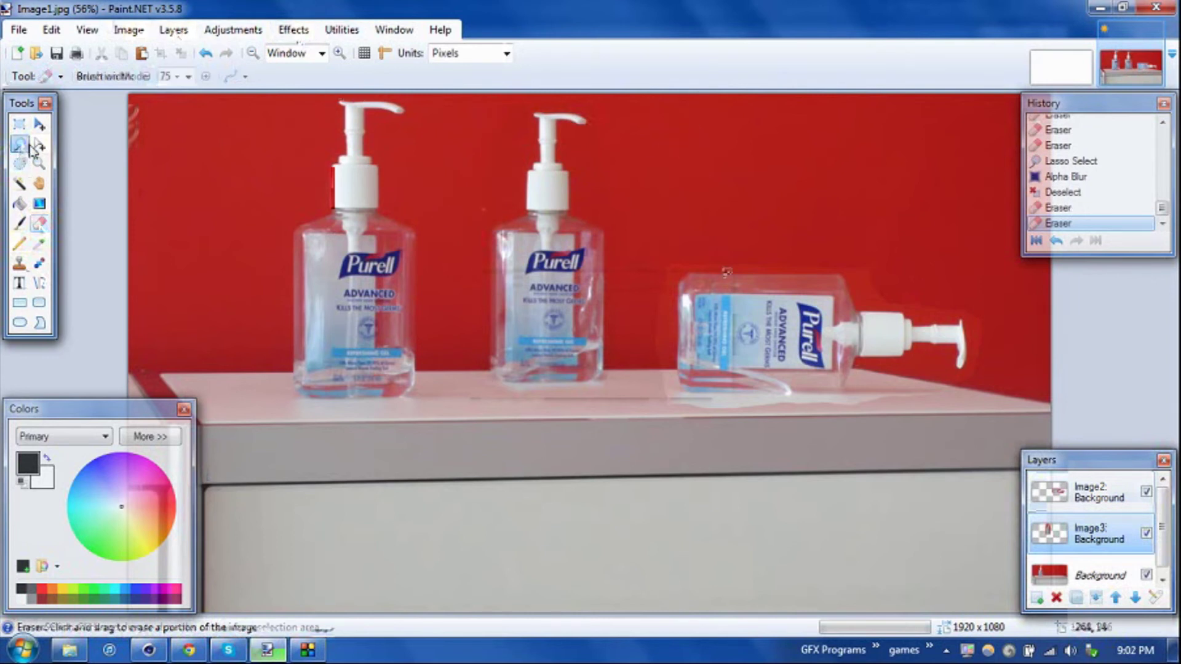
{"action": "mouse_move", "coordinate": [661, 239]}
{"action": "left_mouse_down"}
{"action": "mouse_move", "coordinate": [644, 385]}
{"action": "mouse_move", "coordinate": [703, 414]}
{"action": "left_mouse_up"}
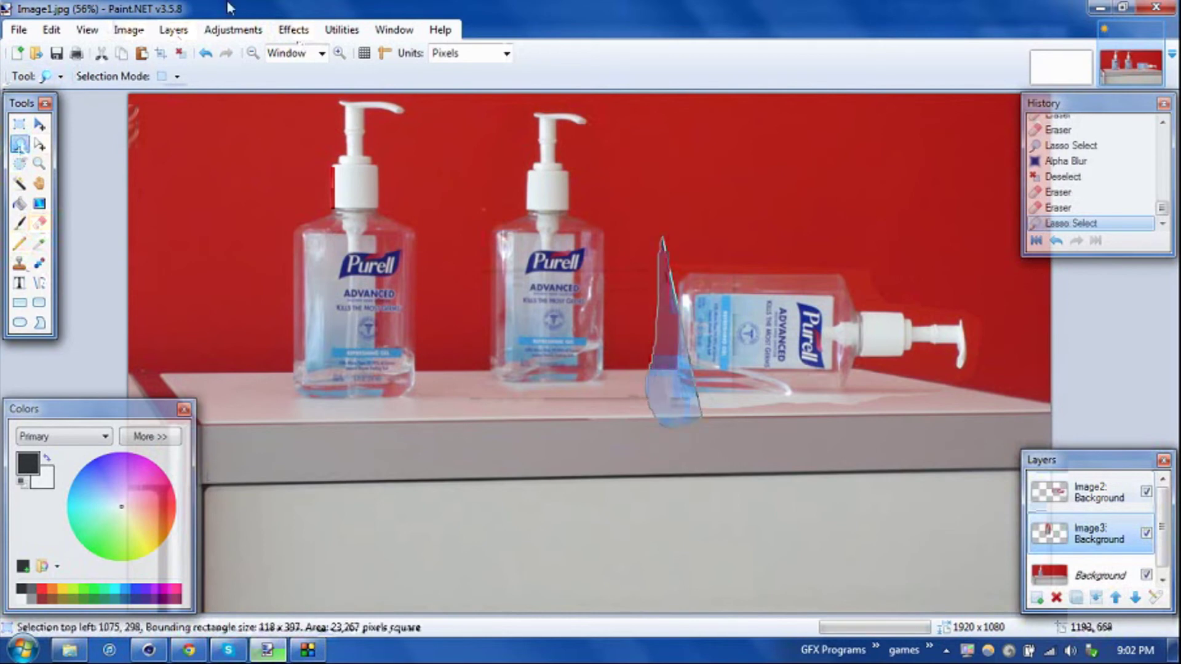
{"action": "left_click", "coordinate": [313, 37]}
{"action": "left_click", "coordinate": [369, 13]}
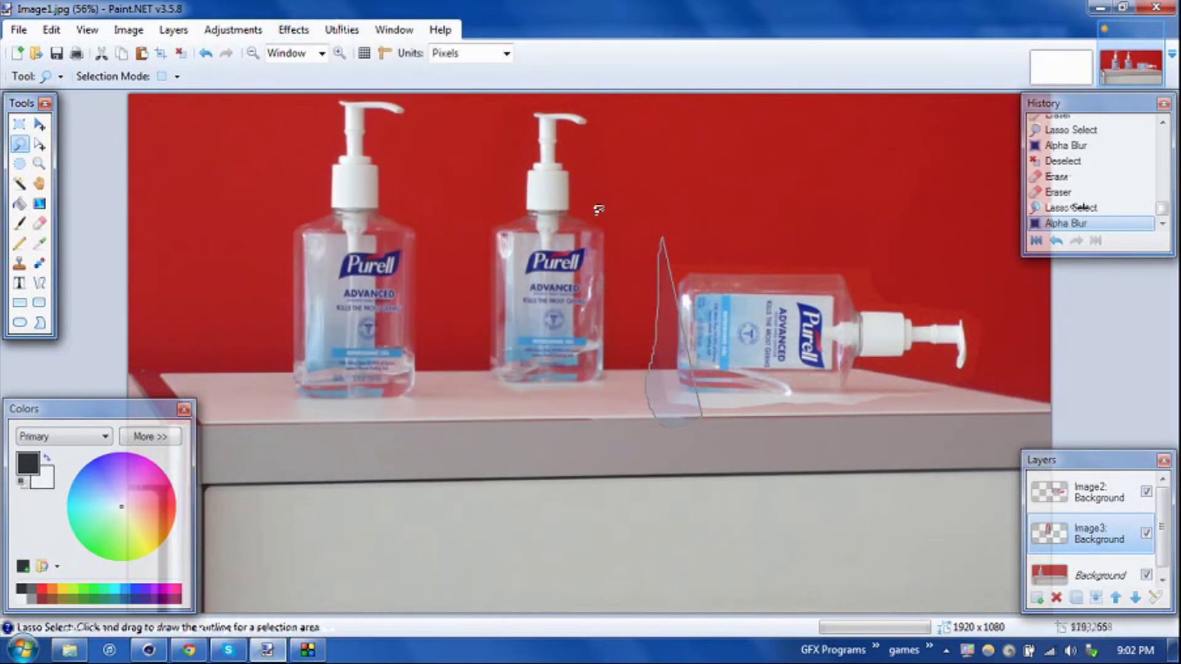
{"action": "left_click", "coordinate": [133, 214]}
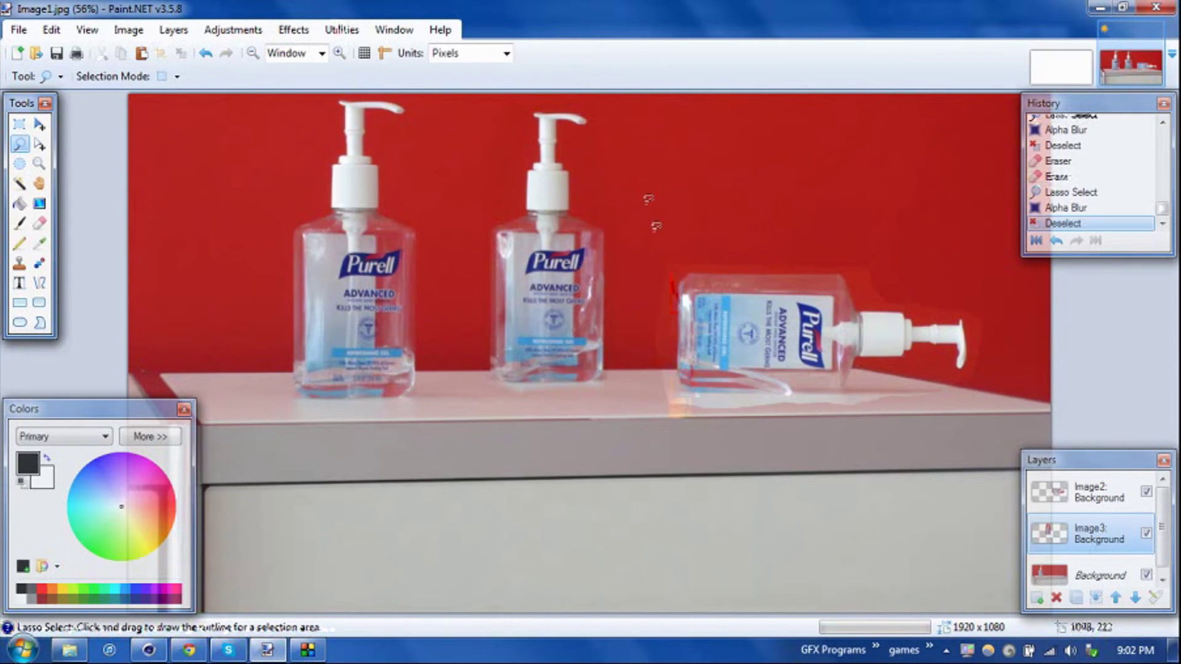
{"action": "mouse_move", "coordinate": [657, 247]}
{"action": "left_mouse_down"}
{"action": "mouse_move", "coordinate": [656, 390]}
{"action": "mouse_move", "coordinate": [700, 418]}
{"action": "mouse_move", "coordinate": [688, 251]}
{"action": "left_mouse_up"}
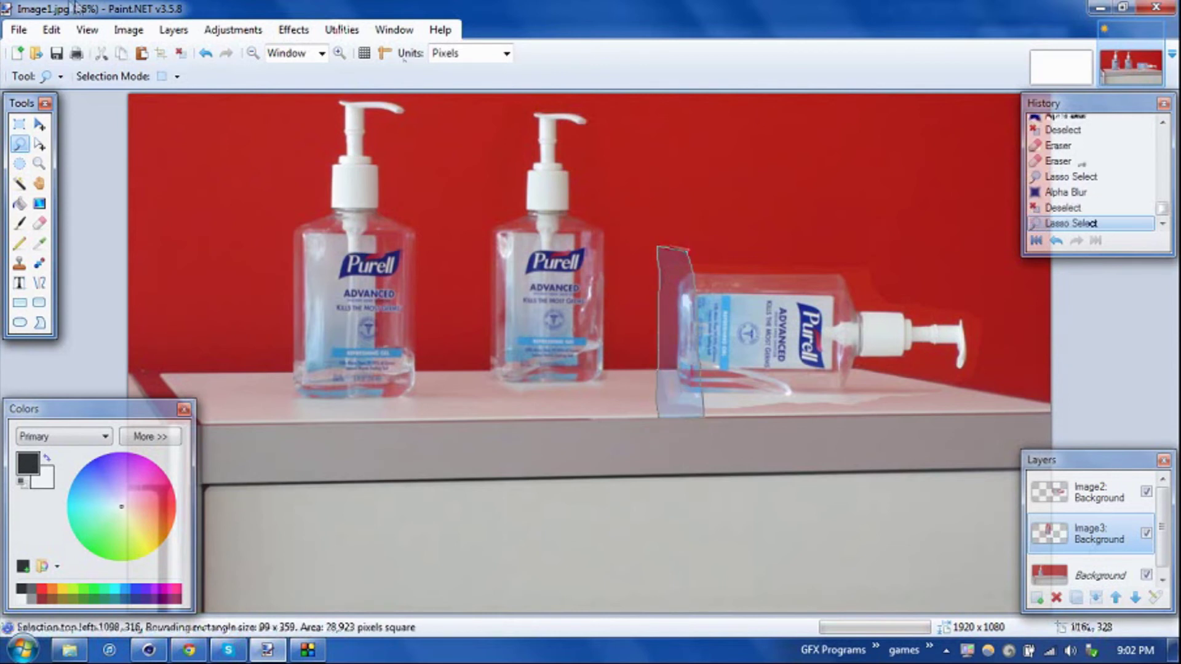
Apply Alpha Blur with a higher radius to the lying bottle's left-end seam, then deselect.
{"action": "left_click", "coordinate": [294, 31]}
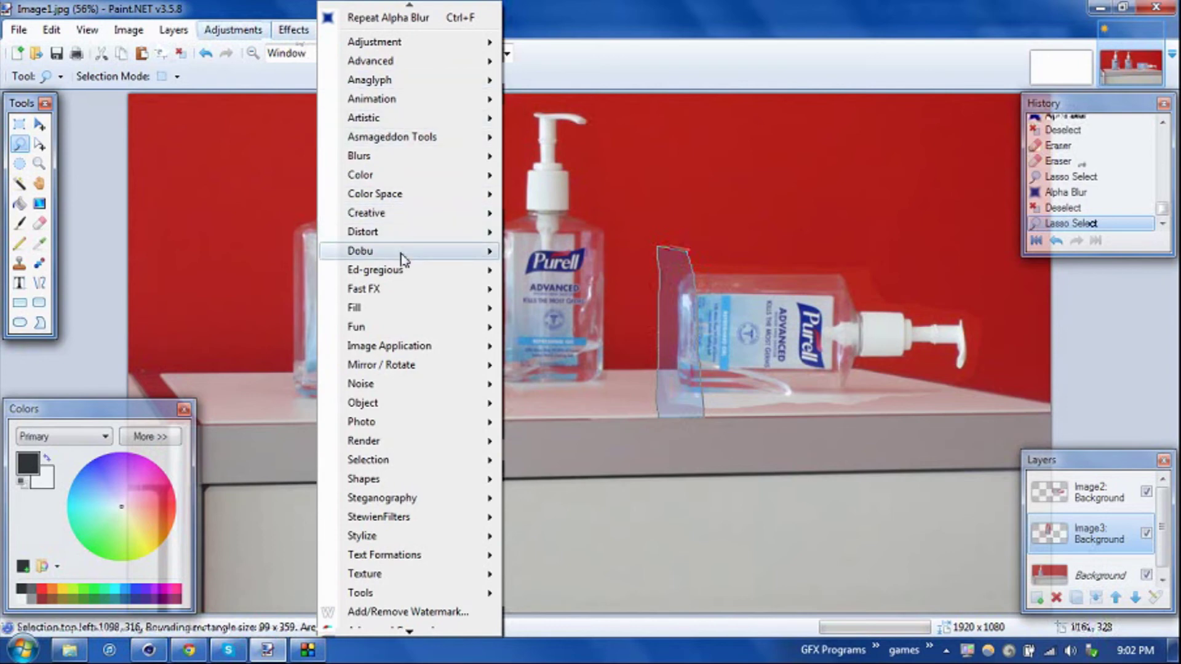
{"action": "mouse_move", "coordinate": [465, 158]}
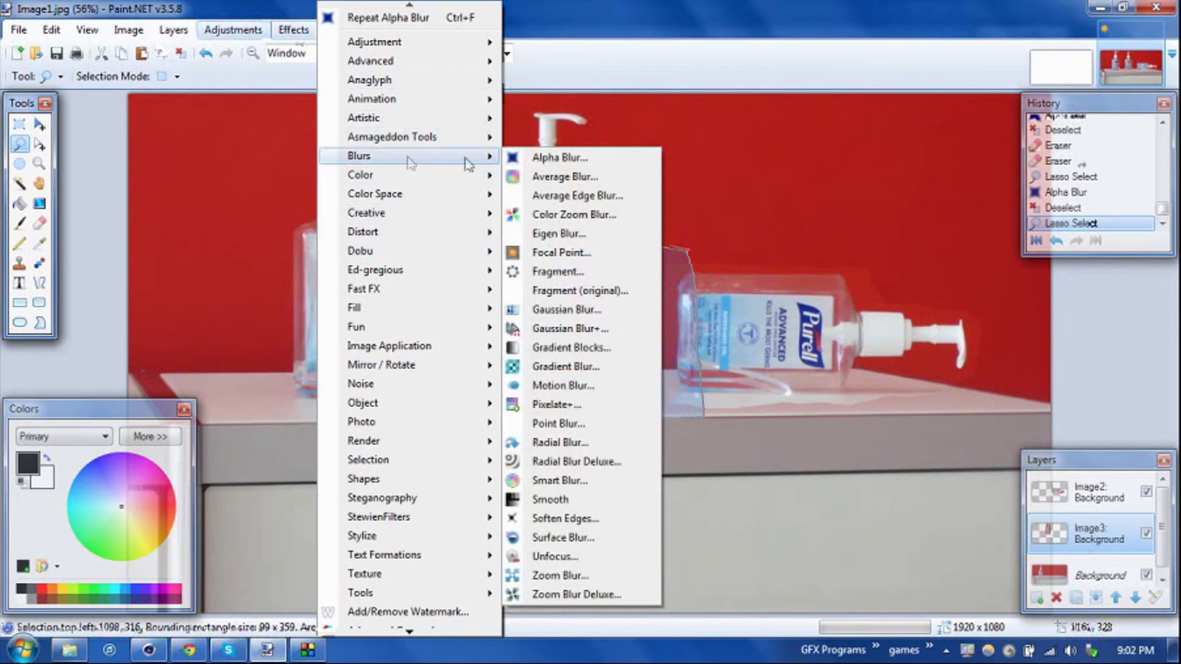
{"action": "left_click", "coordinate": [533, 162]}
{"action": "left_click_drag", "start_coordinate": [523, 276], "coordinate": [399, 120]}
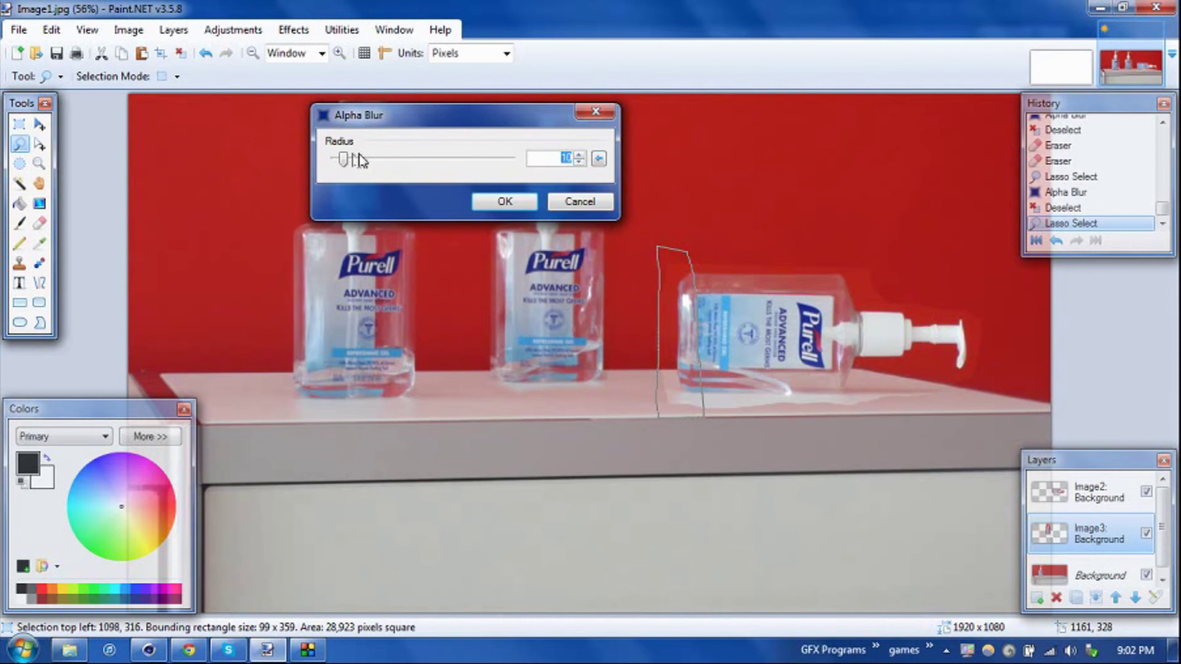
{"action": "left_click_drag", "start_coordinate": [349, 162], "coordinate": [459, 162]}
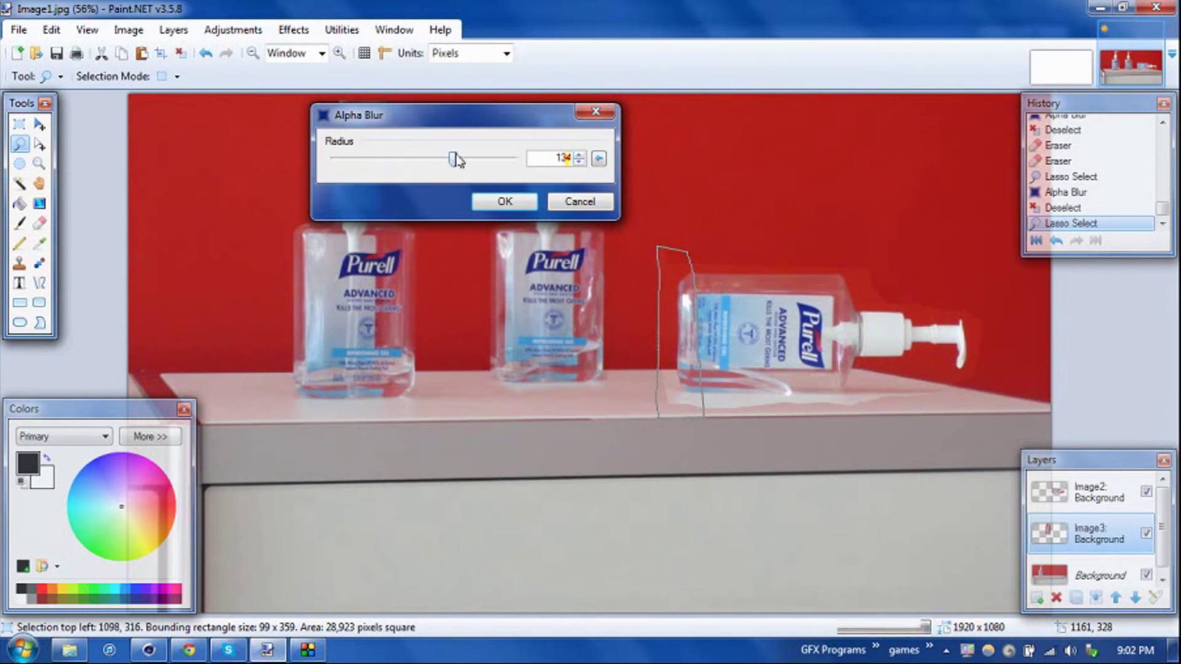
{"action": "left_click", "coordinate": [504, 202]}
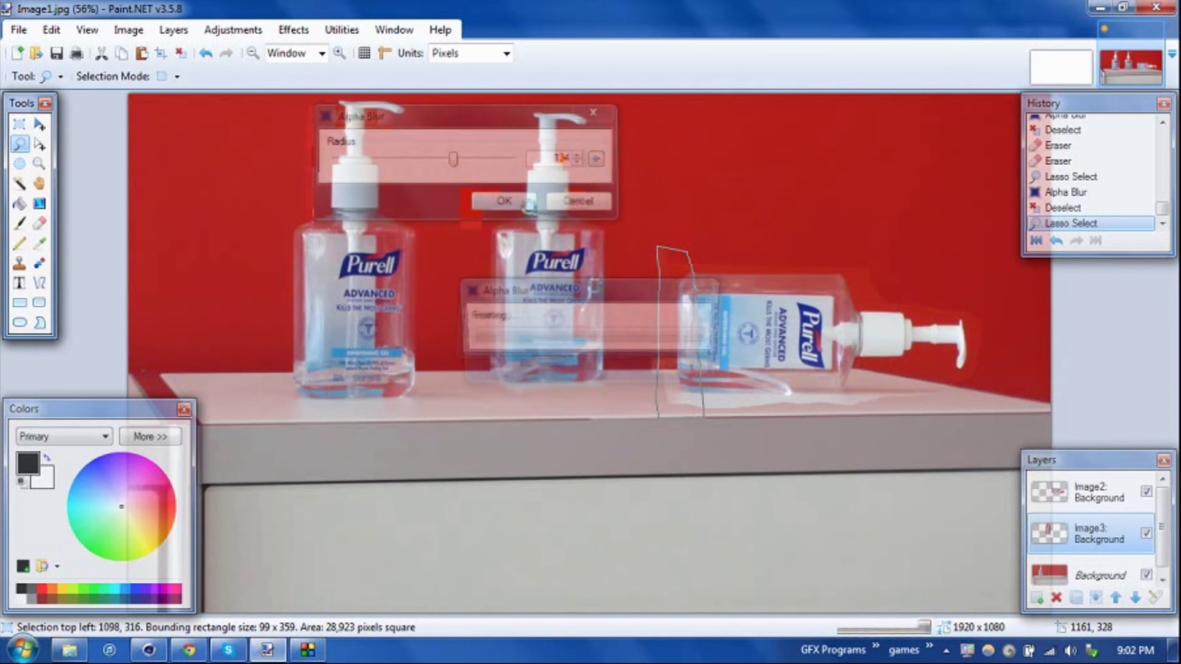
{"action": "left_click", "coordinate": [682, 275]}
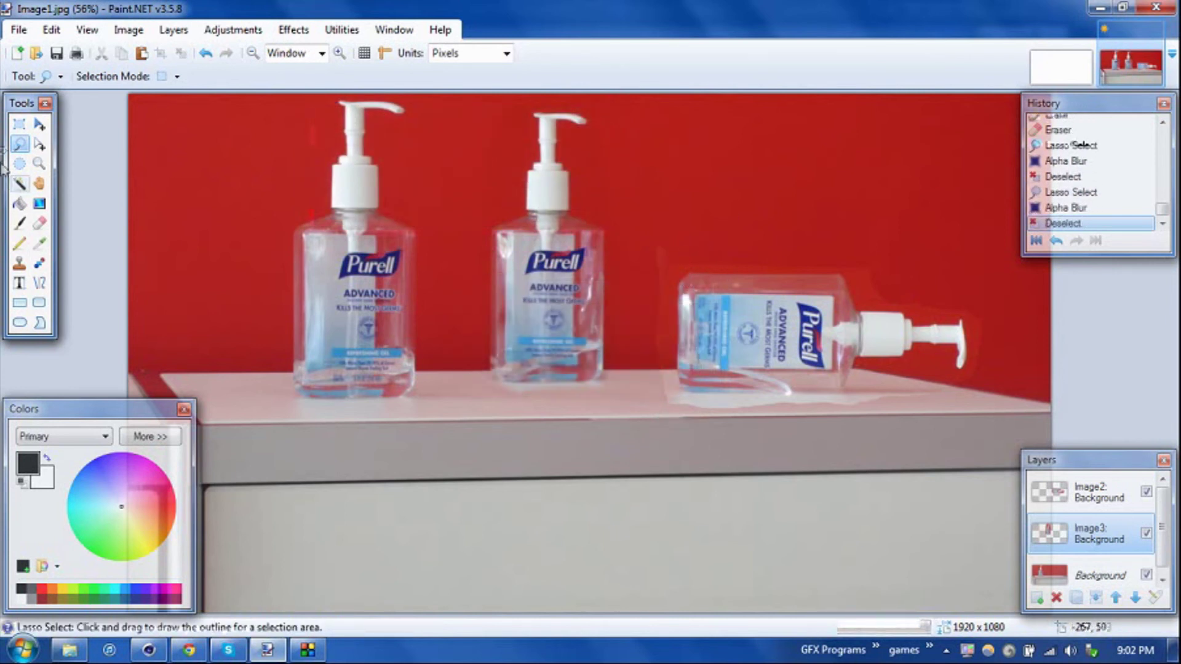
Erase a stray spot by the lying bottle, then on Image2 erase the red dot and another leftover spot.
{"action": "left_click", "coordinate": [39, 222]}
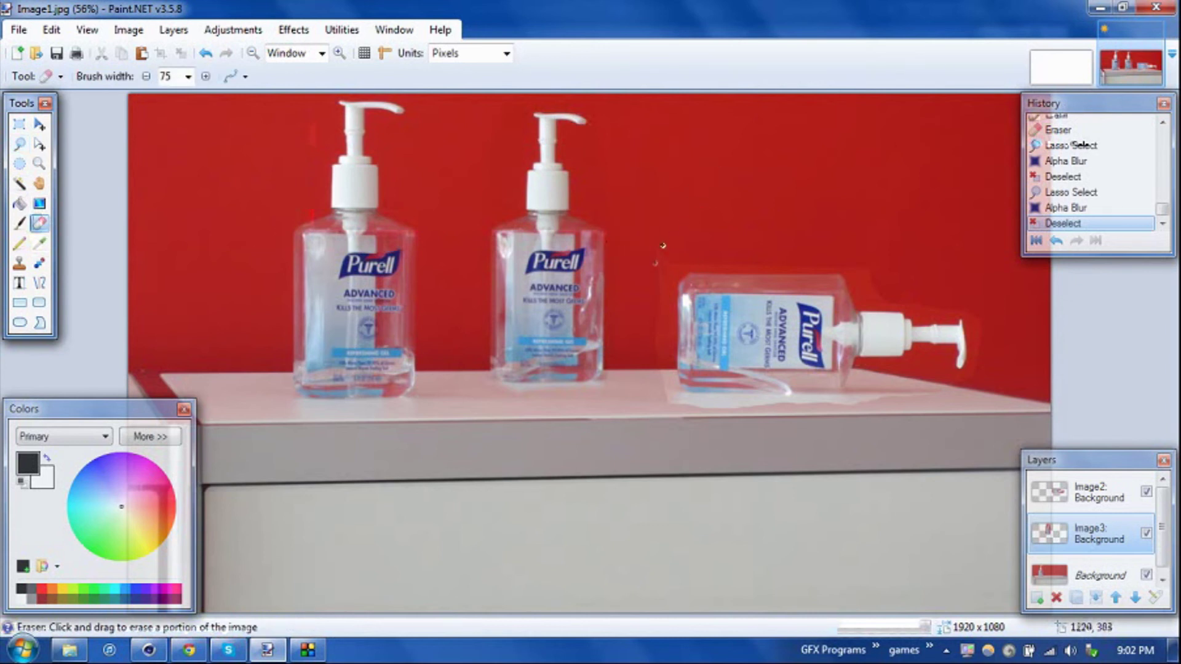
{"action": "left_click", "coordinate": [671, 329]}
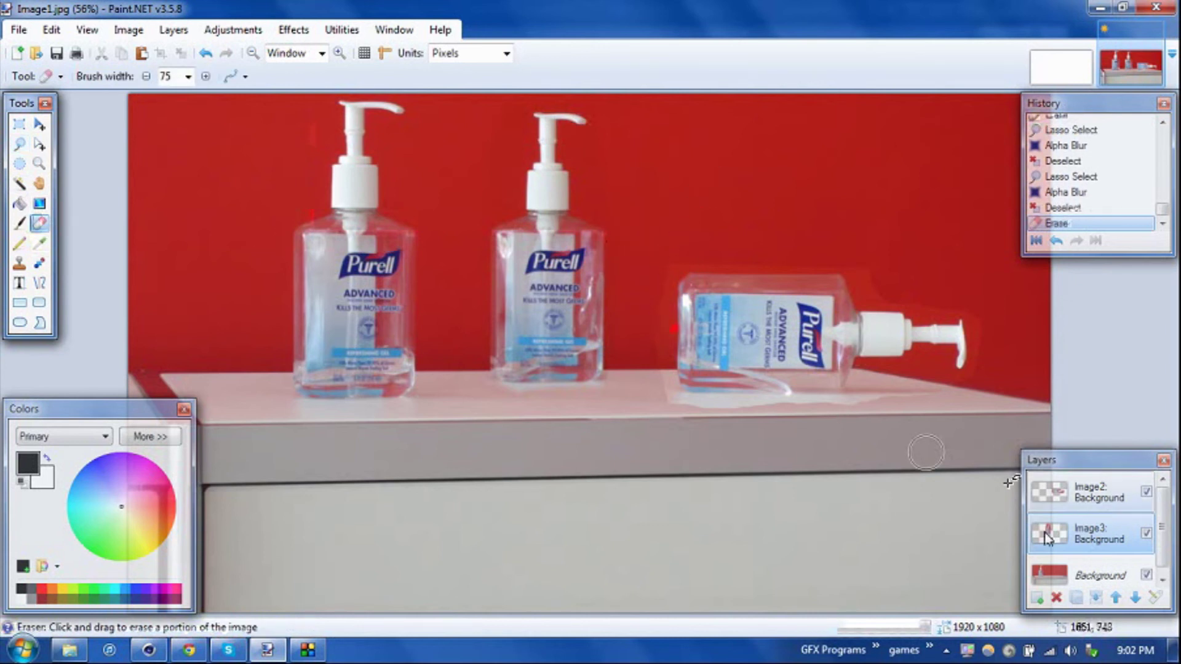
{"action": "left_click", "coordinate": [1098, 492]}
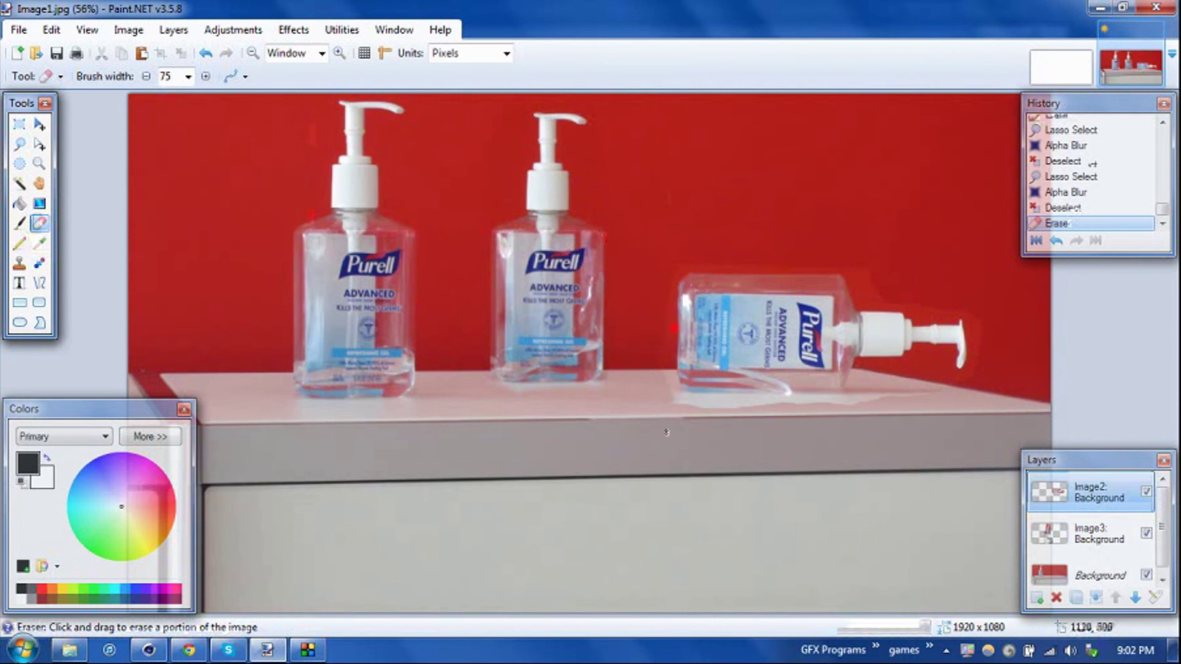
{"action": "left_click", "coordinate": [674, 329]}
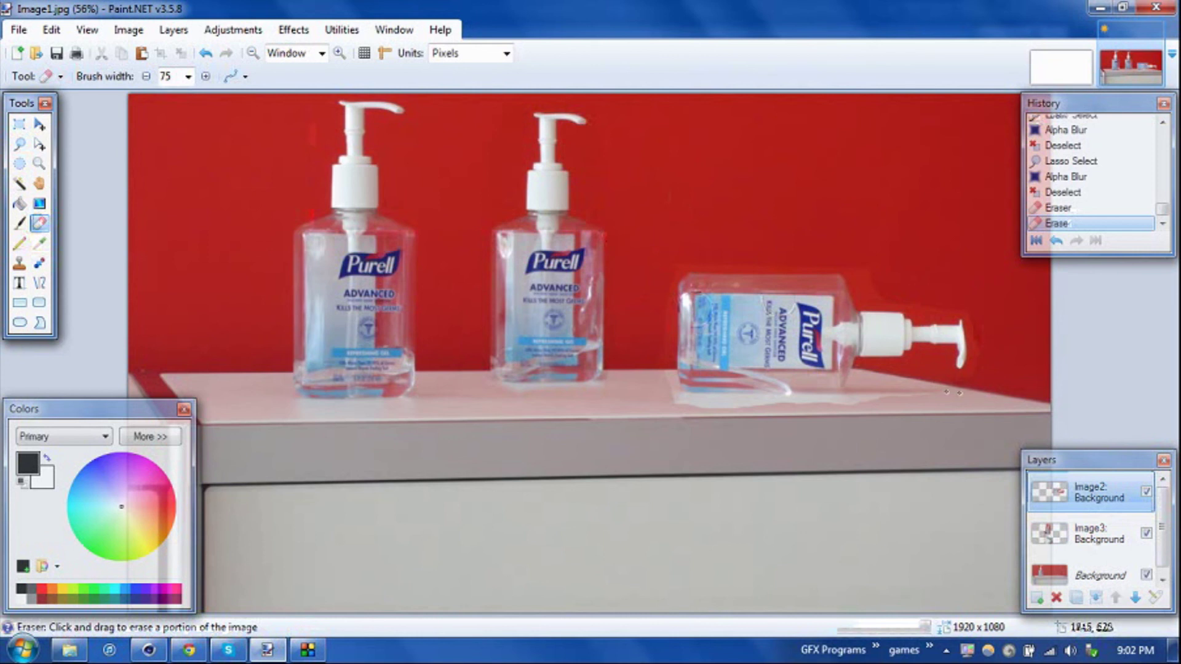
{"action": "left_click", "coordinate": [824, 423]}
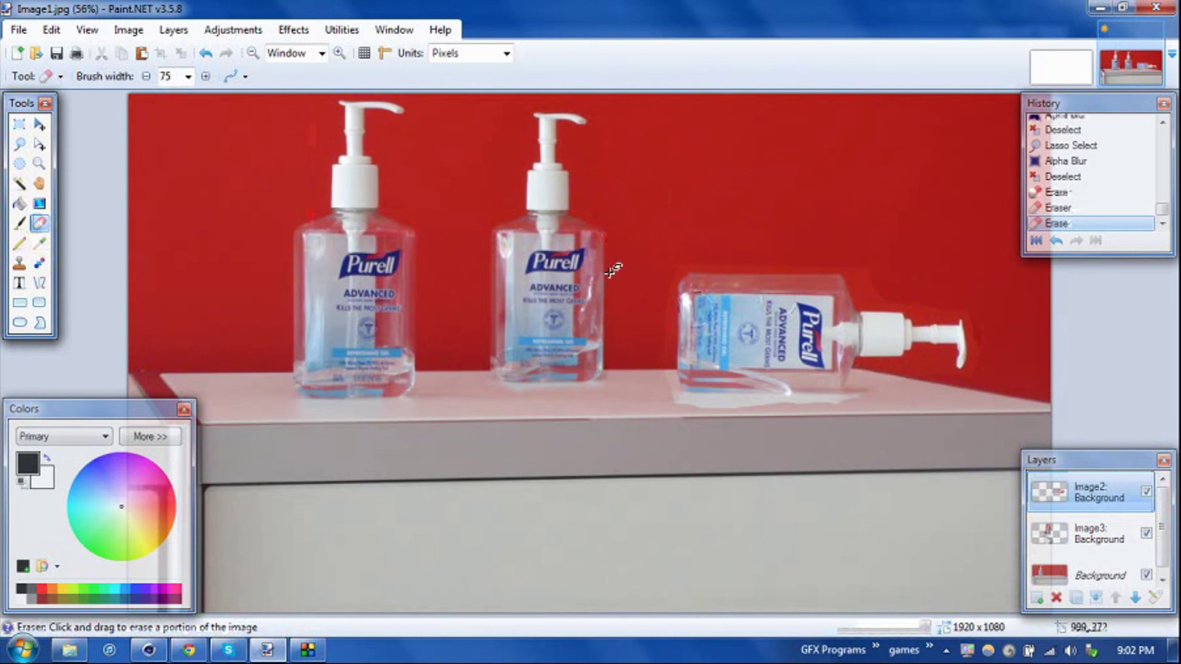